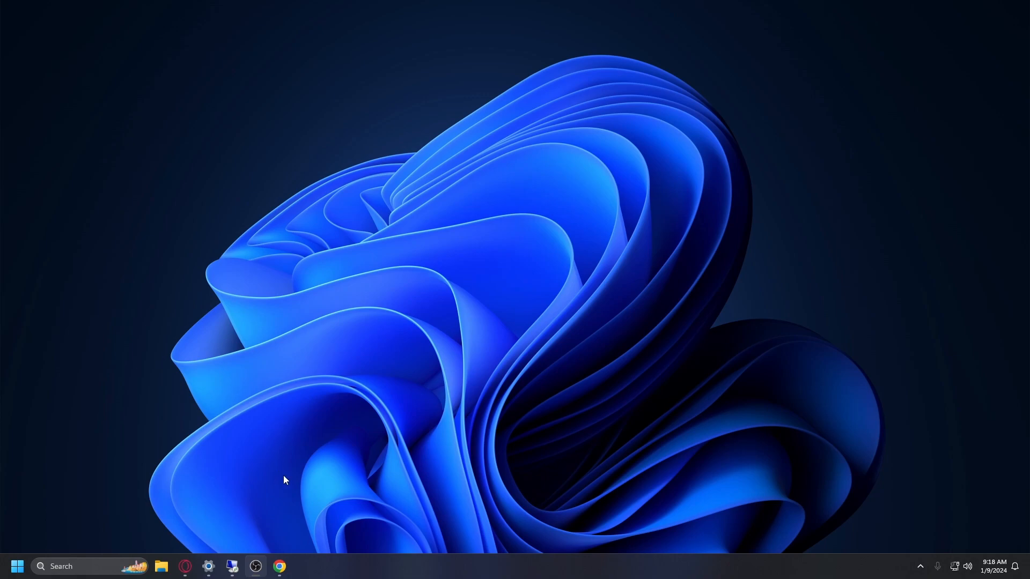
Open Chrome and download the installer from tristarsoftware.net/905.exe
{"action": "left_click", "coordinate": [279, 567]}
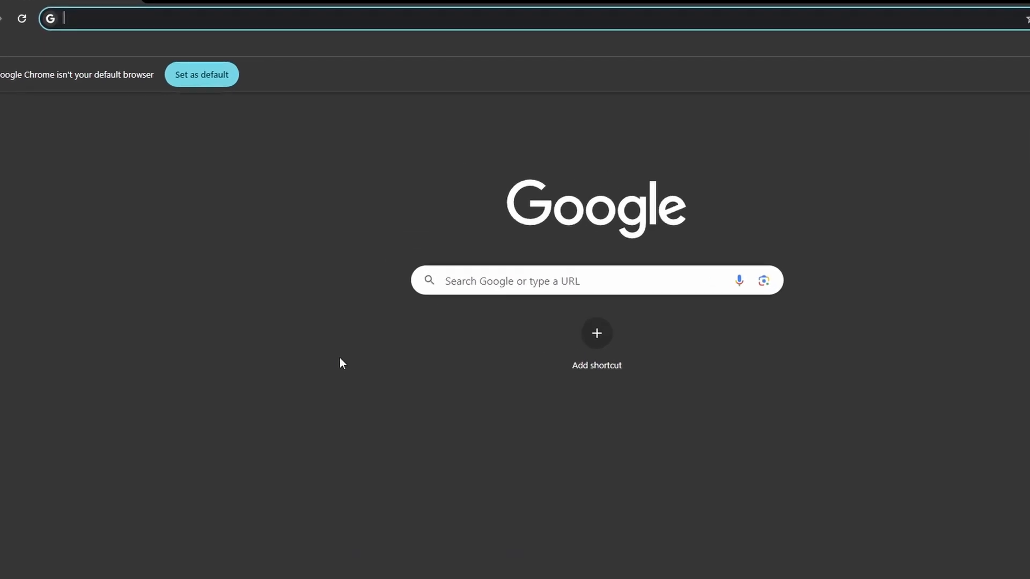
{"action": "left_click", "coordinate": [406, 19]}
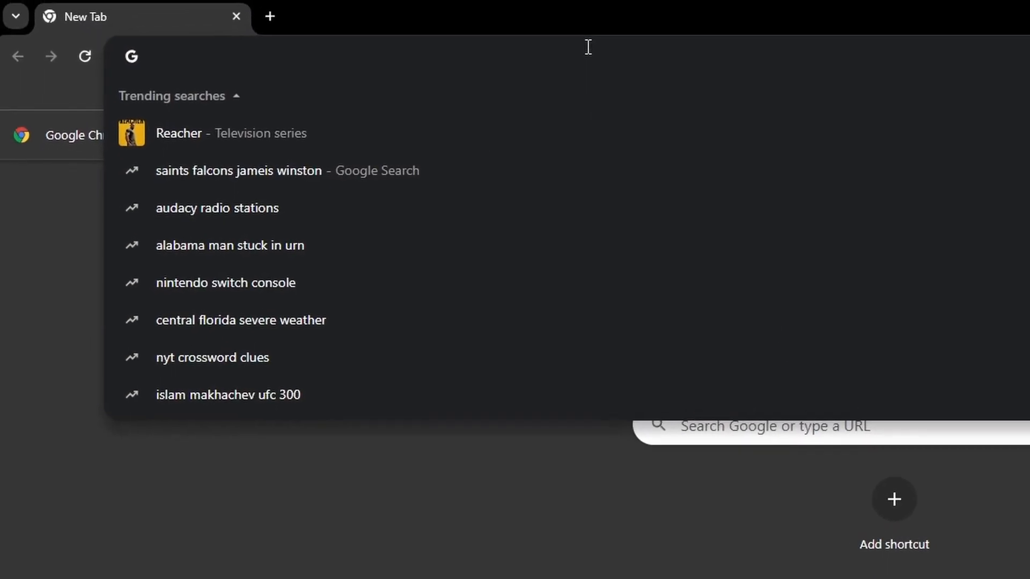
{"action": "type", "text": "trus"}
{"action": "key", "text": "BackSpace"}
{"action": "key", "text": "BackSpace"}
{"action": "type", "text": "istarsoft"}
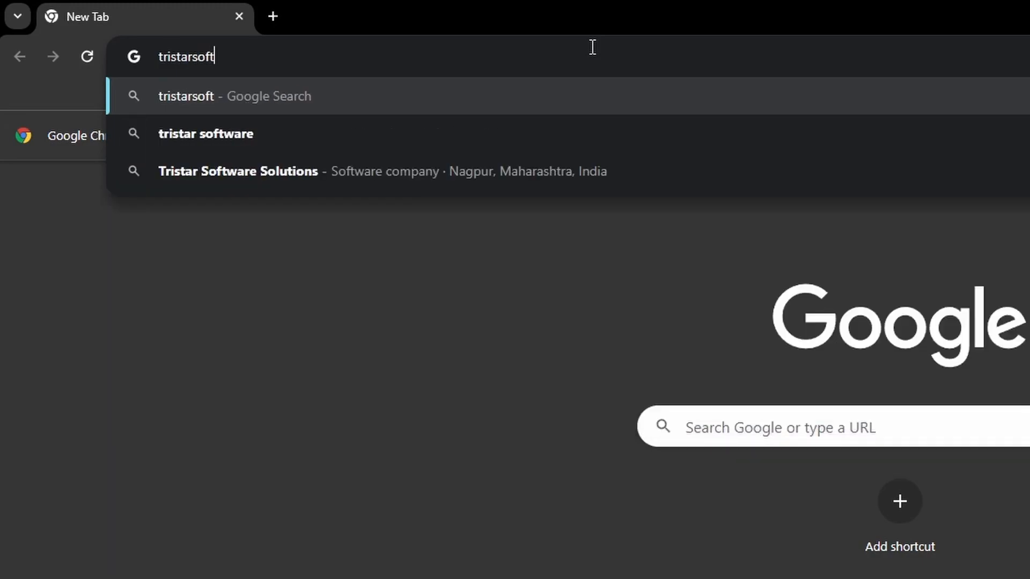
{"action": "type", "text": "ware.net/90"}
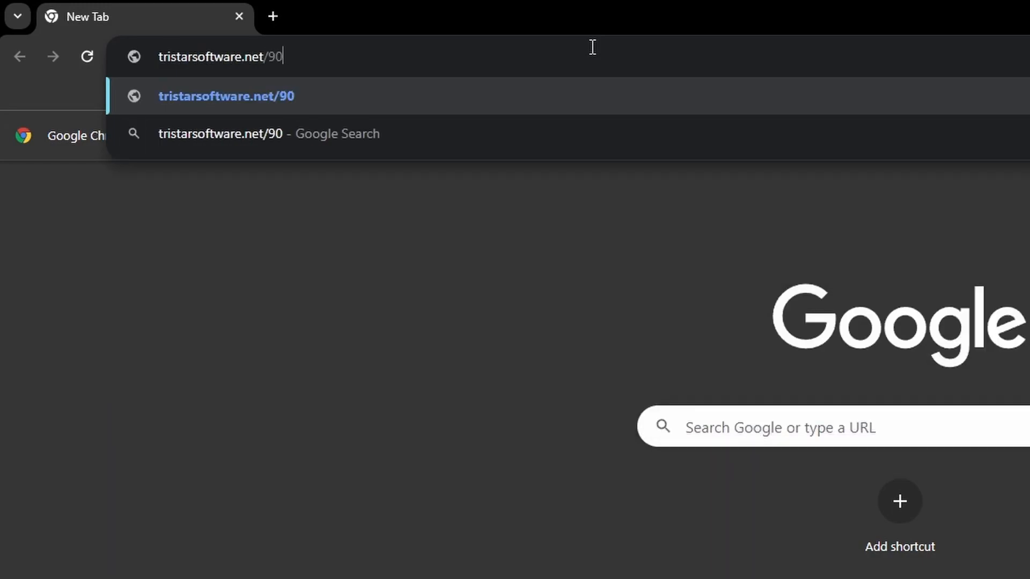
{"action": "type", "text": "5.exe"}
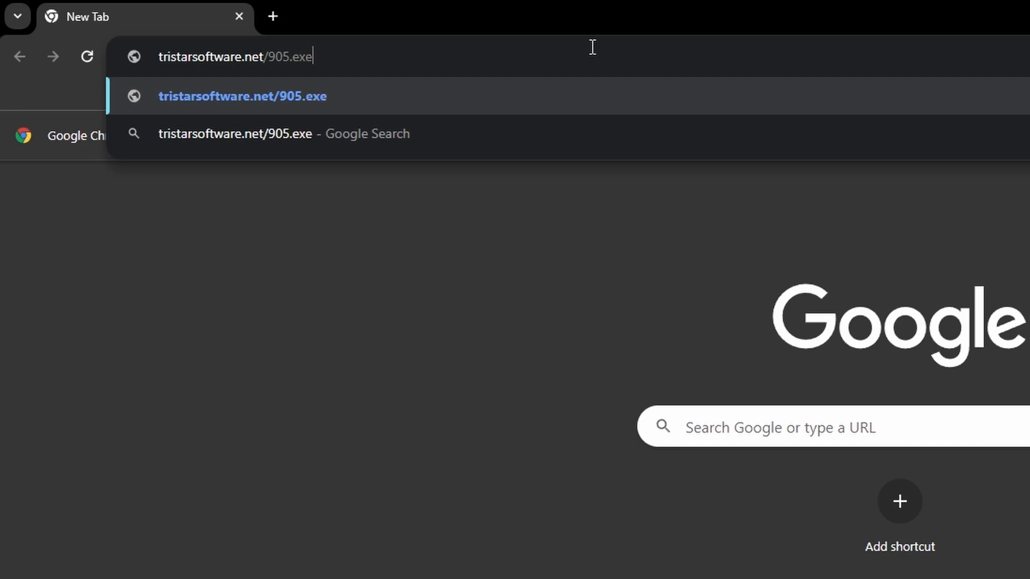
{"action": "left_click_drag", "start_coordinate": [268, 56], "coordinate": [290, 57]}
{"action": "left_click", "coordinate": [272, 56]}
{"action": "key", "text": "Return"}
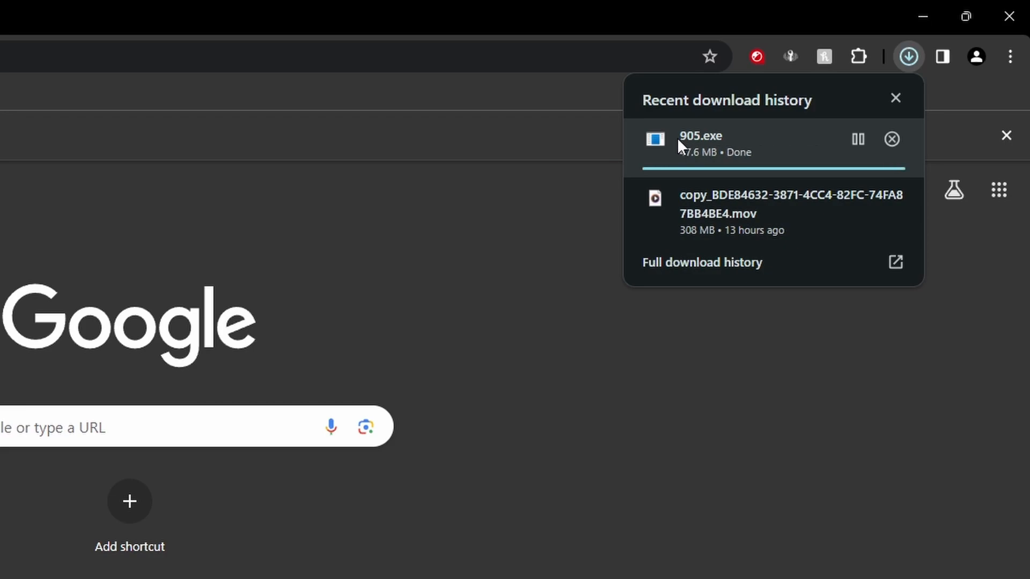
Launch the downloaded 905.exe and allow it to run anyway past the Microsoft Defender SmartScreen block
{"action": "right_click", "coordinate": [674, 140]}
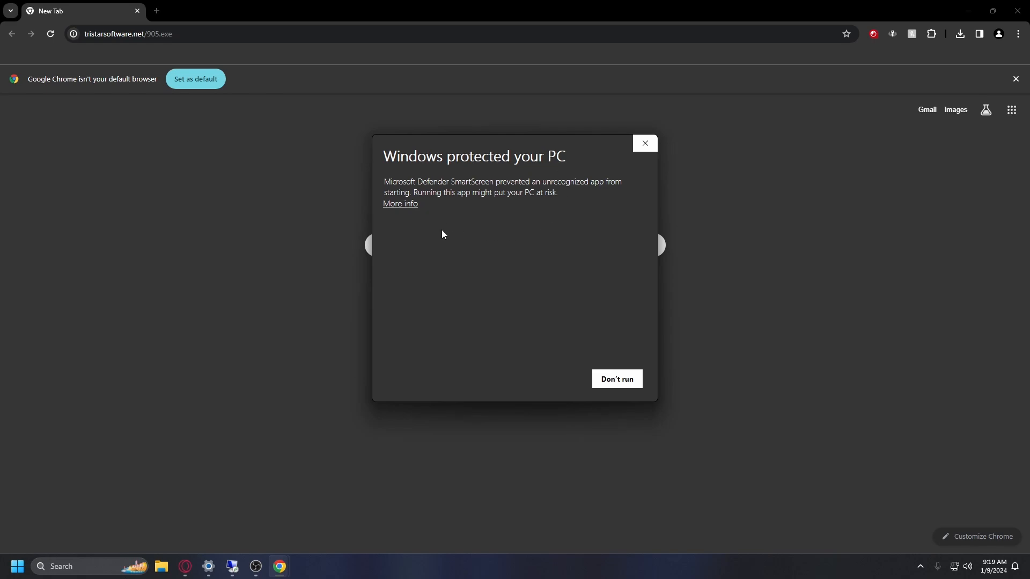
{"action": "left_click_drag", "start_coordinate": [403, 148], "coordinate": [427, 125]}
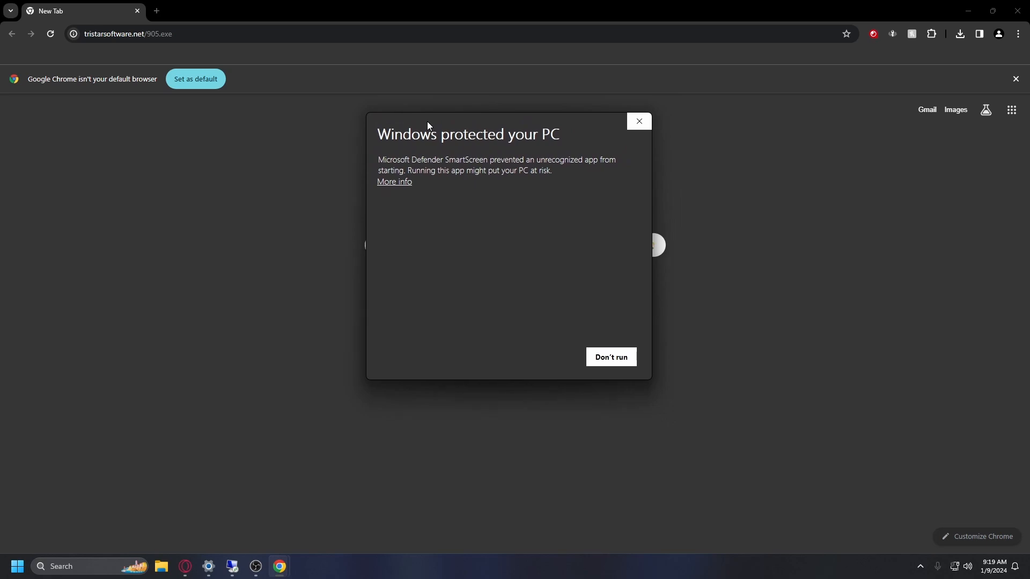
{"action": "left_click", "coordinate": [397, 182]}
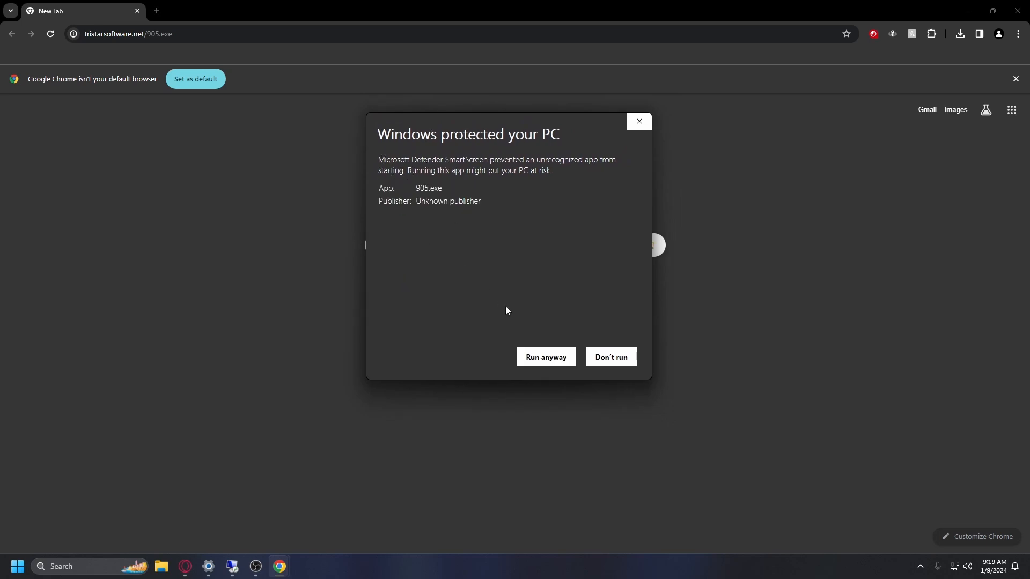
{"action": "left_click", "coordinate": [547, 359]}
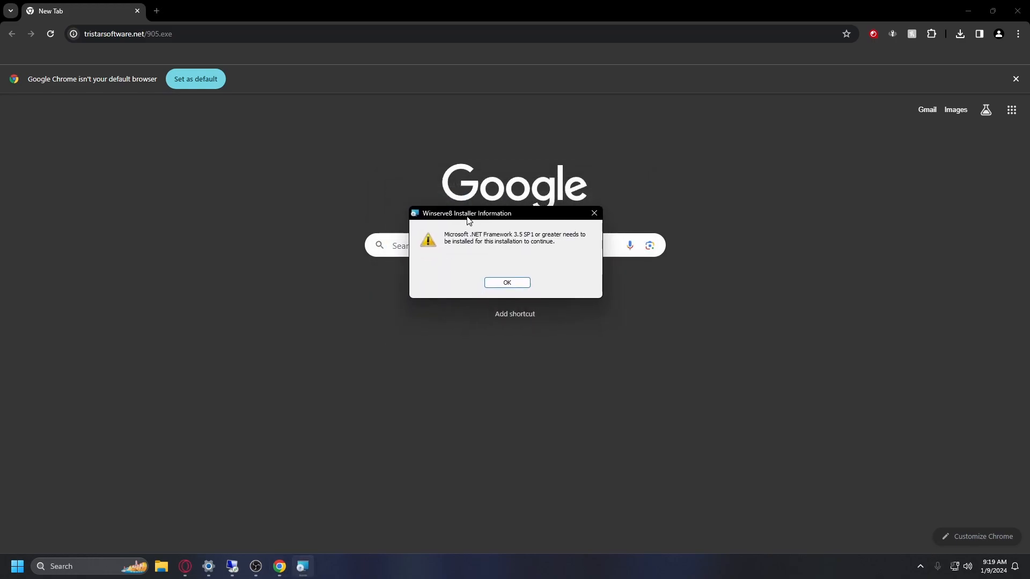
{"action": "left_click_drag", "start_coordinate": [463, 225], "coordinate": [465, 218]}
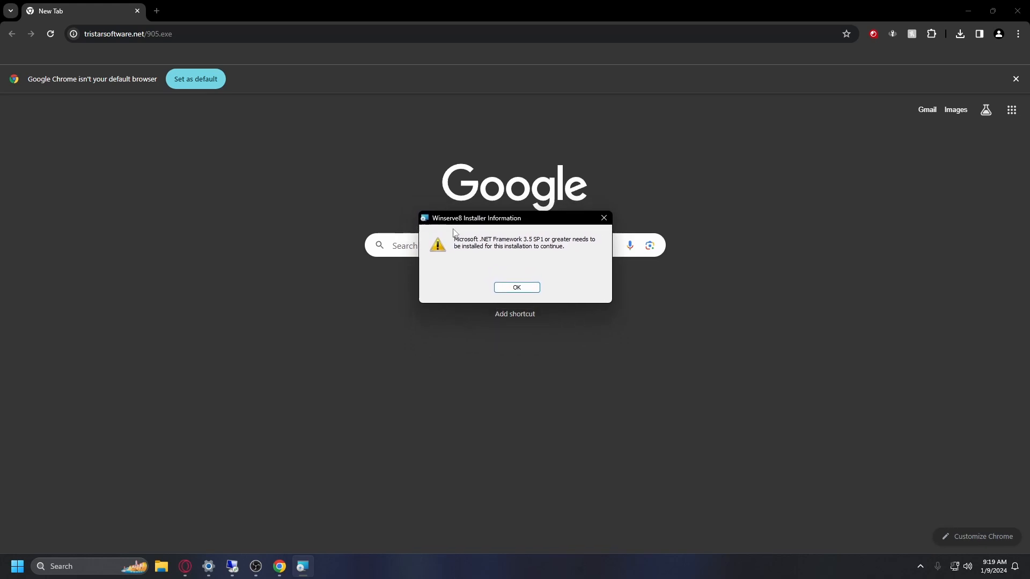
{"action": "left_click_drag", "start_coordinate": [486, 220], "coordinate": [483, 209]}
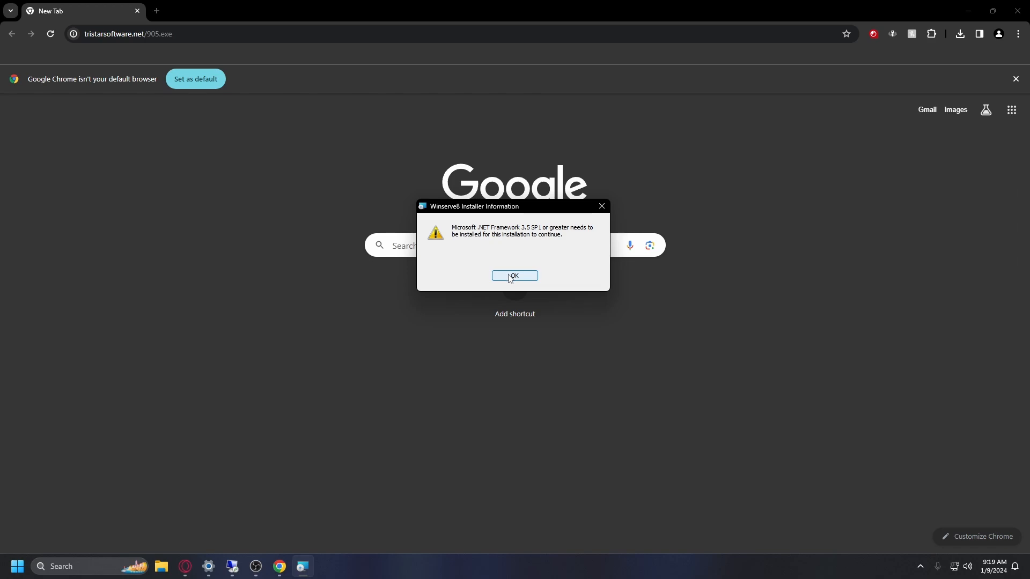
Search Windows for "windows features", open Turn Windows features on or off, and place its window beside the installer message
{"action": "left_click", "coordinate": [80, 567]}
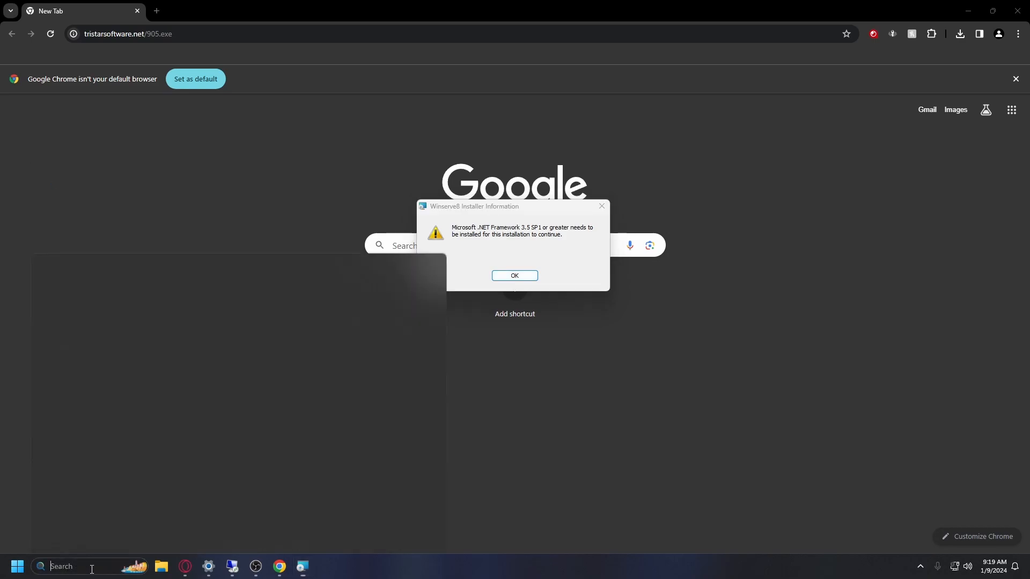
{"action": "type", "text": "wubdiws"}
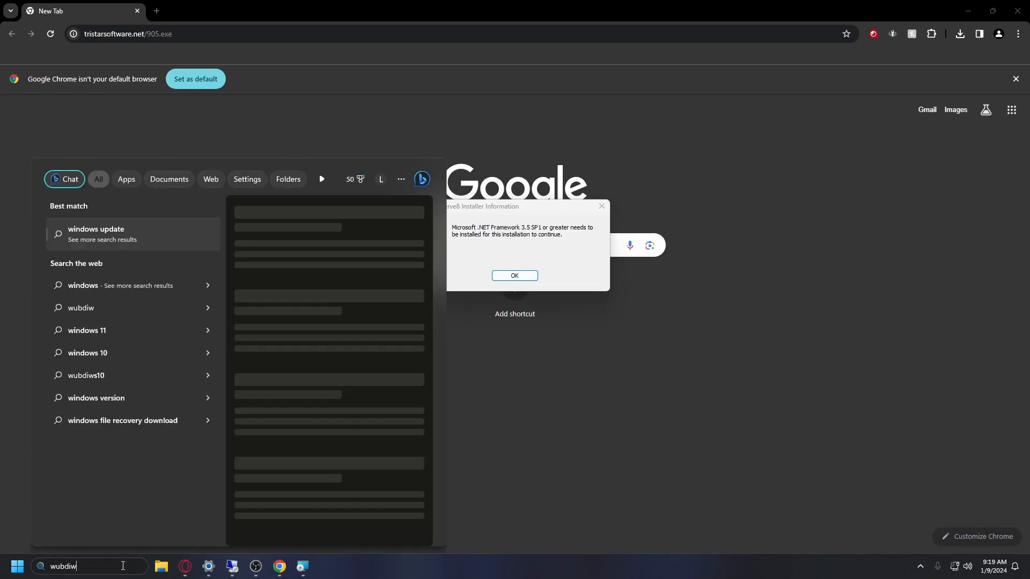
{"action": "key", "text": "BackSpace"}
{"action": "key", "text": "BackSpace"}
{"action": "key", "text": "BackSpace"}
{"action": "key", "text": "BackSpace"}
{"action": "key", "text": "BackSpace"}
{"action": "key", "text": "BackSpace"}
{"action": "key", "text": "BackSpace"}
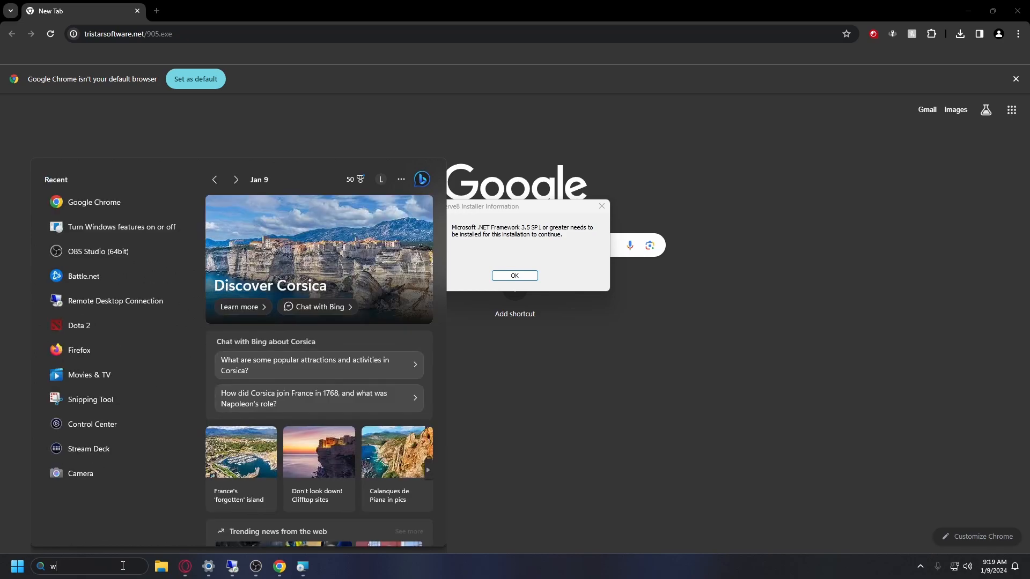
{"action": "type", "text": "windows features"}
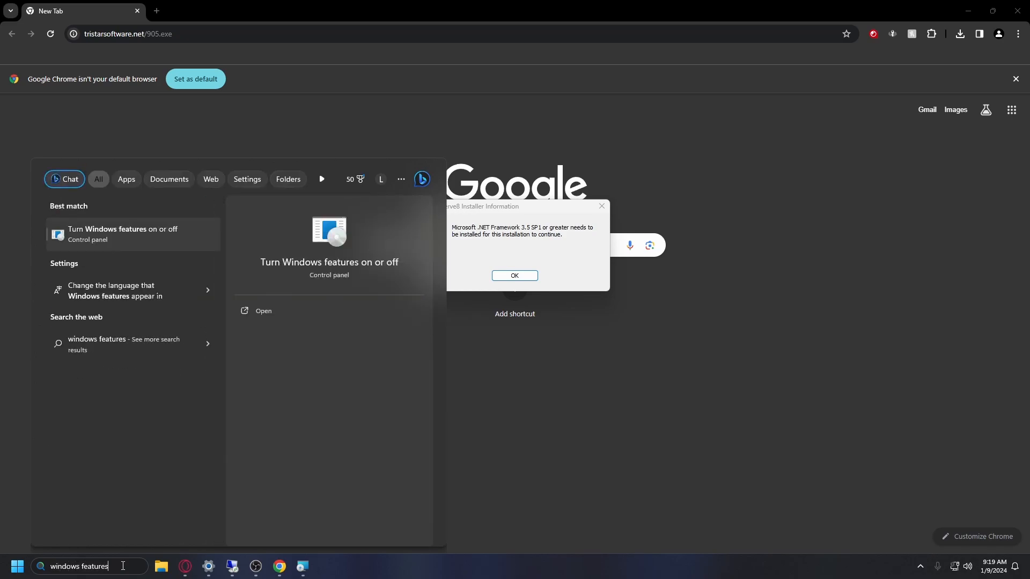
{"action": "left_click", "coordinate": [154, 236]}
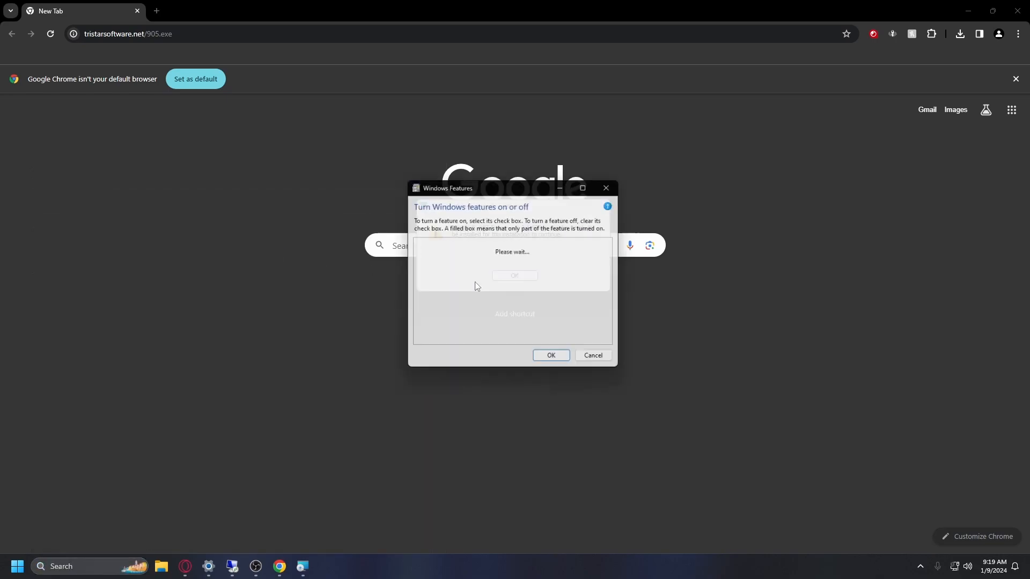
{"action": "left_click_drag", "start_coordinate": [499, 190], "coordinate": [287, 215]}
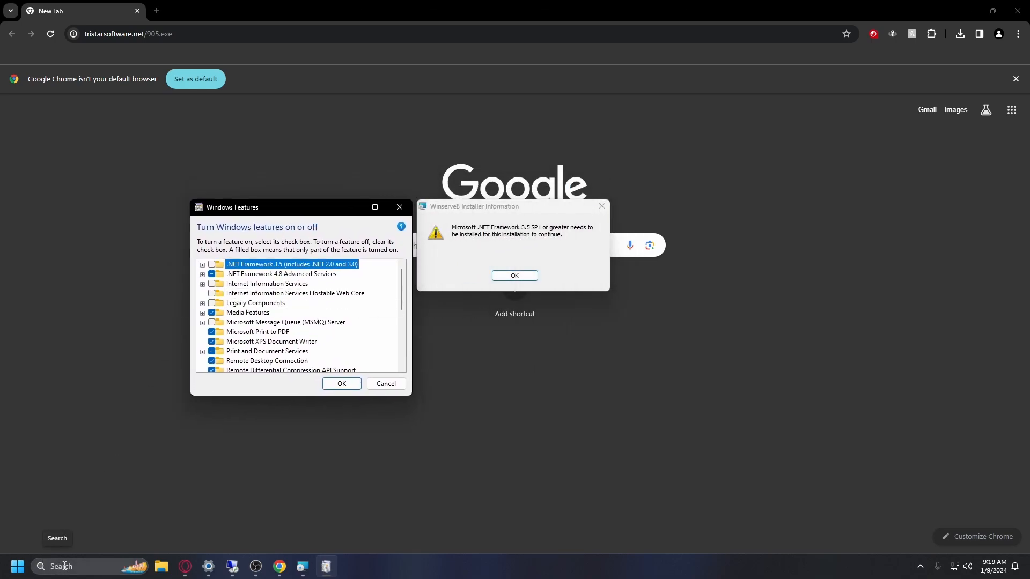
Search for "windows feature" from Start and open Turn Windows features on or off again
{"action": "left_click", "coordinate": [18, 568]}
{"action": "type", "text": "wubdiw"}
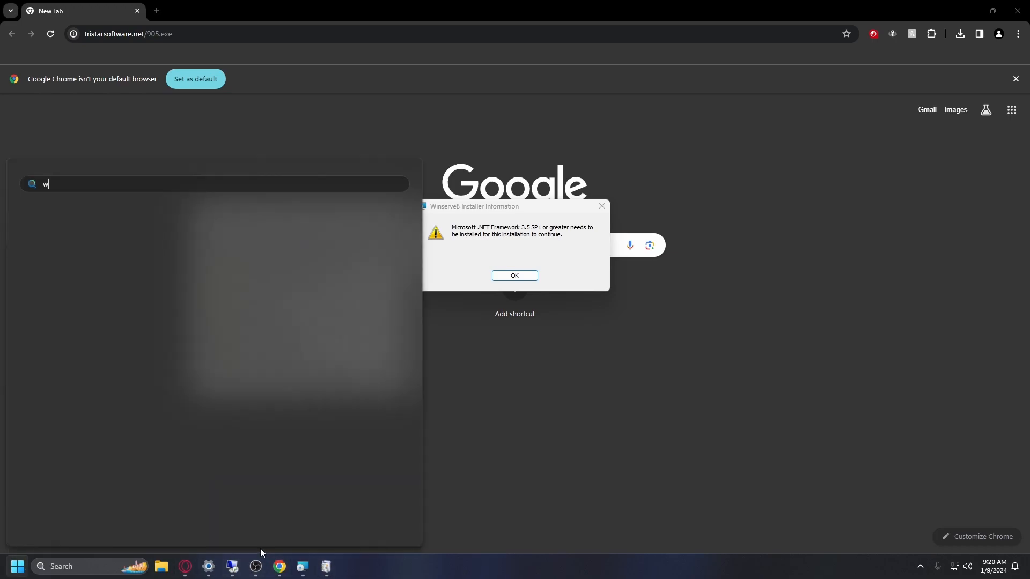
{"action": "key", "text": "BackSpace"}
{"action": "key", "text": "BackSpace"}
{"action": "key", "text": "BackSpace"}
{"action": "key", "text": "BackSpace"}
{"action": "key", "text": "BackSpace"}
{"action": "key", "text": "BackSpace"}
{"action": "type", "text": "windows feature"}
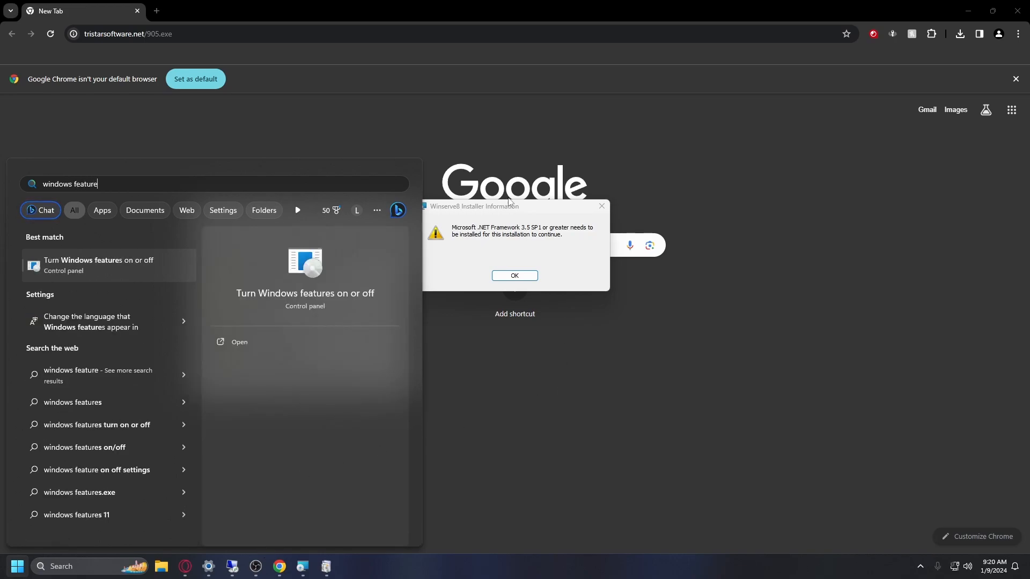
{"action": "key", "text": "Return"}
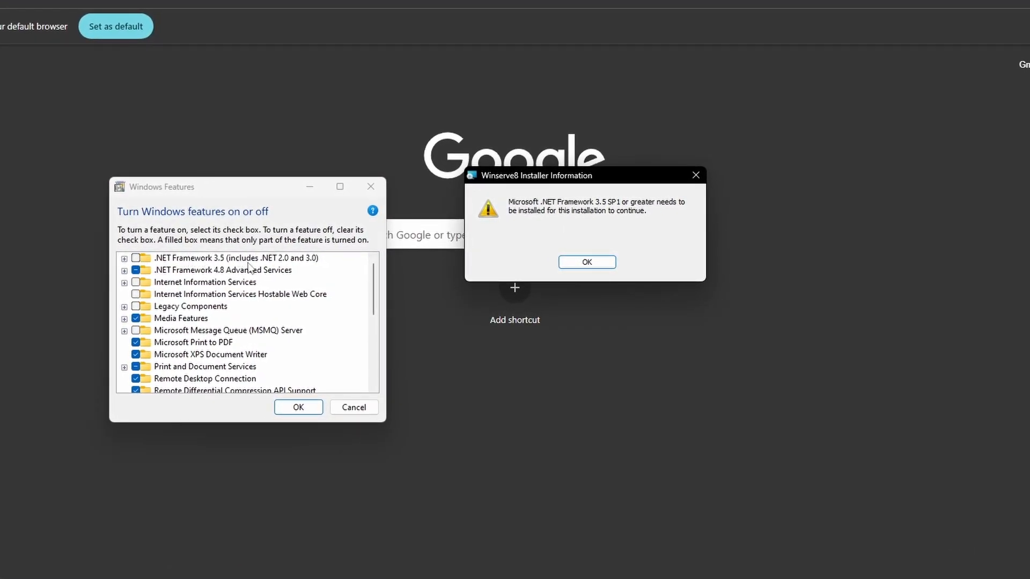
Turn on .NET Framework 3.5 (includes .NET 2.0 and 3.0), letting Windows Update download the required files
{"action": "left_click", "coordinate": [136, 260]}
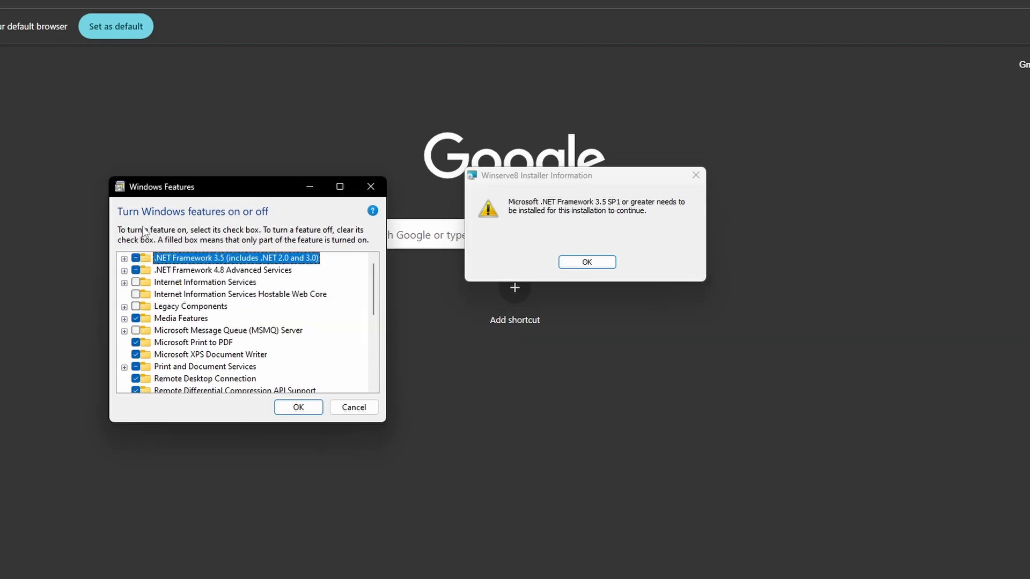
{"action": "left_click", "coordinate": [296, 409]}
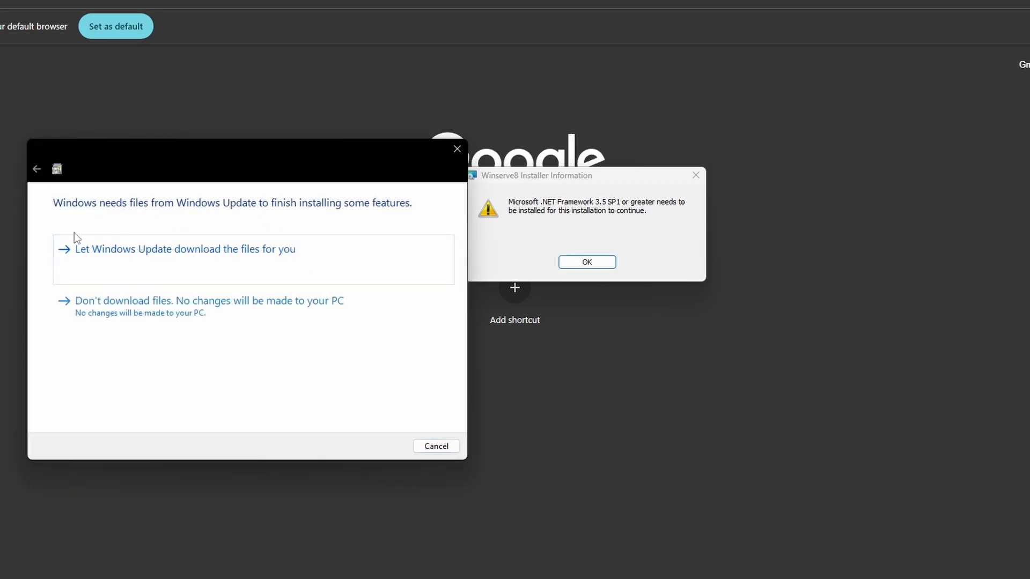
{"action": "left_click", "coordinate": [231, 259]}
{"action": "left_click_drag", "start_coordinate": [225, 160], "coordinate": [557, 144]}
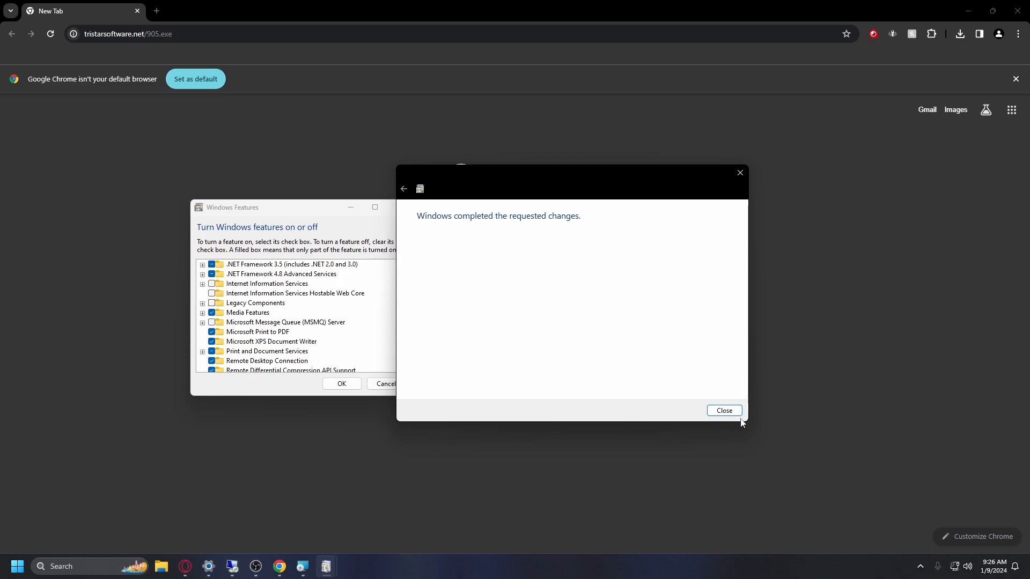
{"action": "left_click", "coordinate": [724, 411]}
Dismiss the .NET installer message, relaunch 905.exe from the recent downloads, and exit the interrupted Winserve8 wizard
{"action": "left_click", "coordinate": [573, 267]}
{"action": "left_click", "coordinate": [961, 34]}
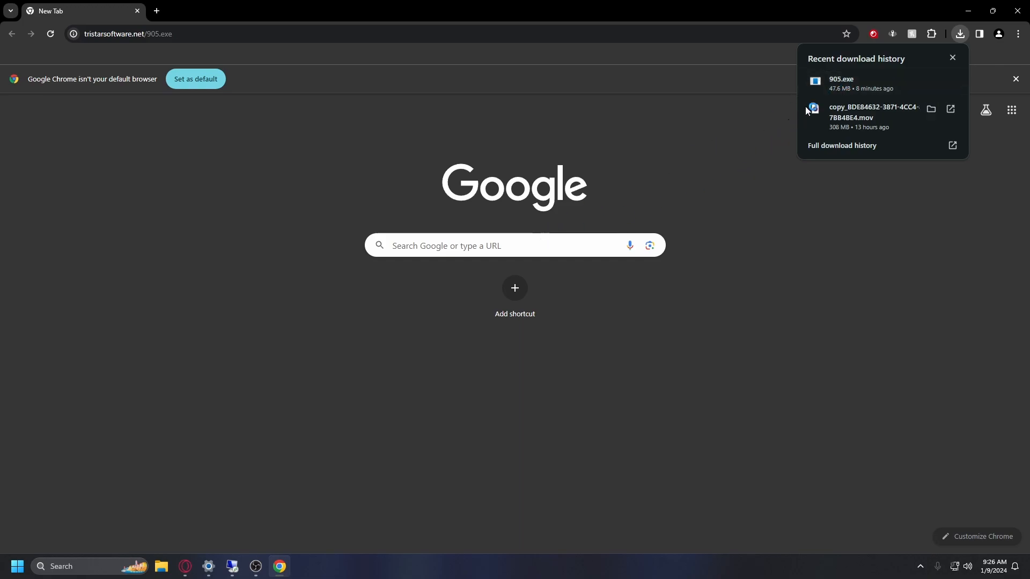
{"action": "left_click", "coordinate": [837, 79]}
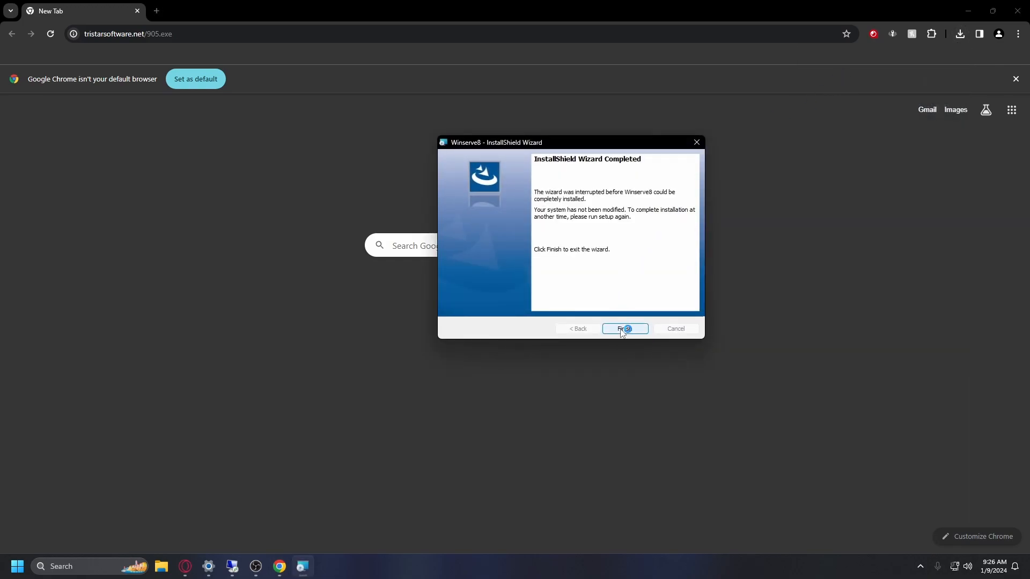
{"action": "left_click", "coordinate": [674, 283]}
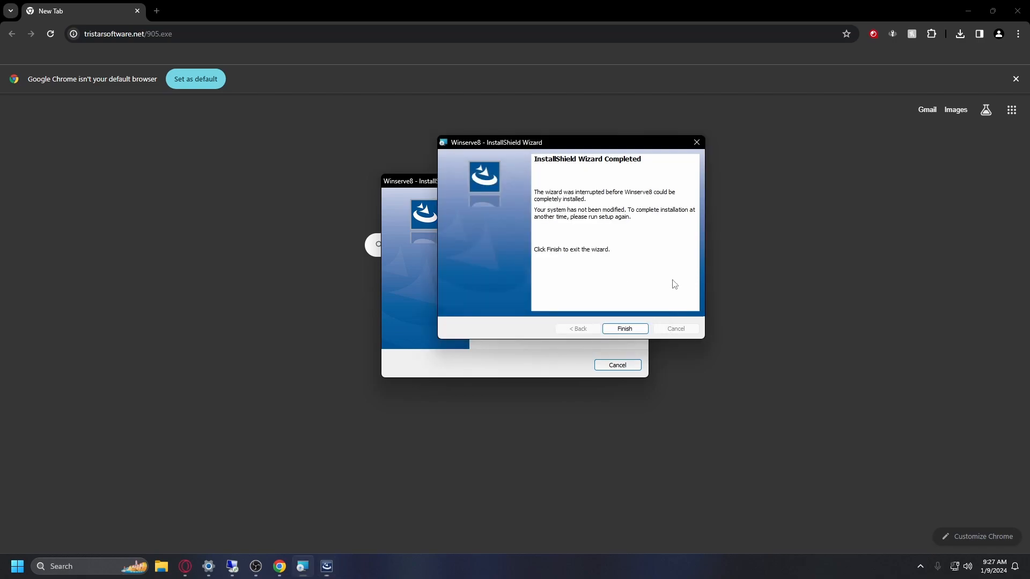
{"action": "left_click", "coordinate": [625, 329]}
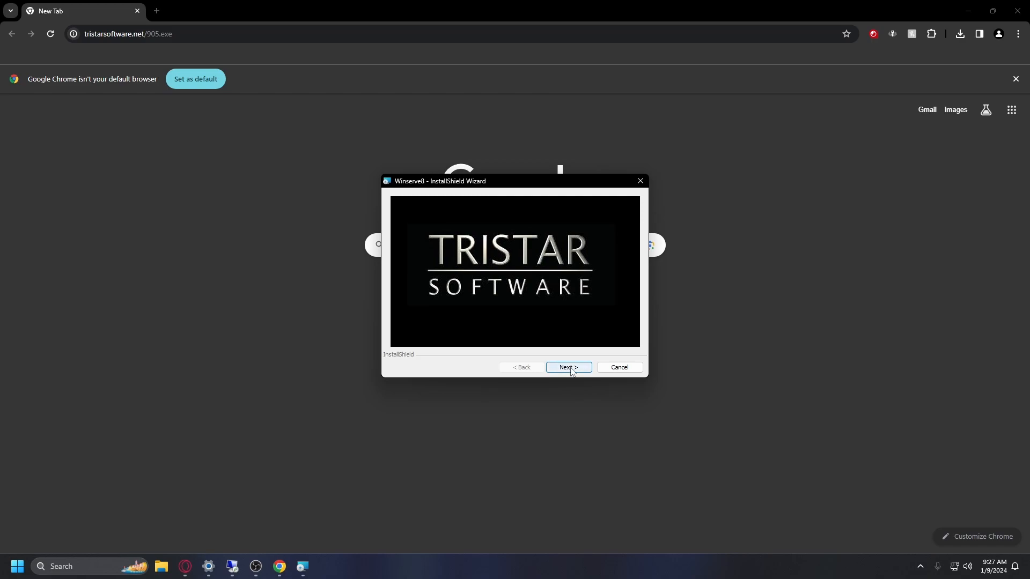
Install Winserve8 to the default WinserveSQL8 destination folder and finish the InstallShield Wizard
{"action": "left_click", "coordinate": [572, 372]}
{"action": "left_click", "coordinate": [568, 369]}
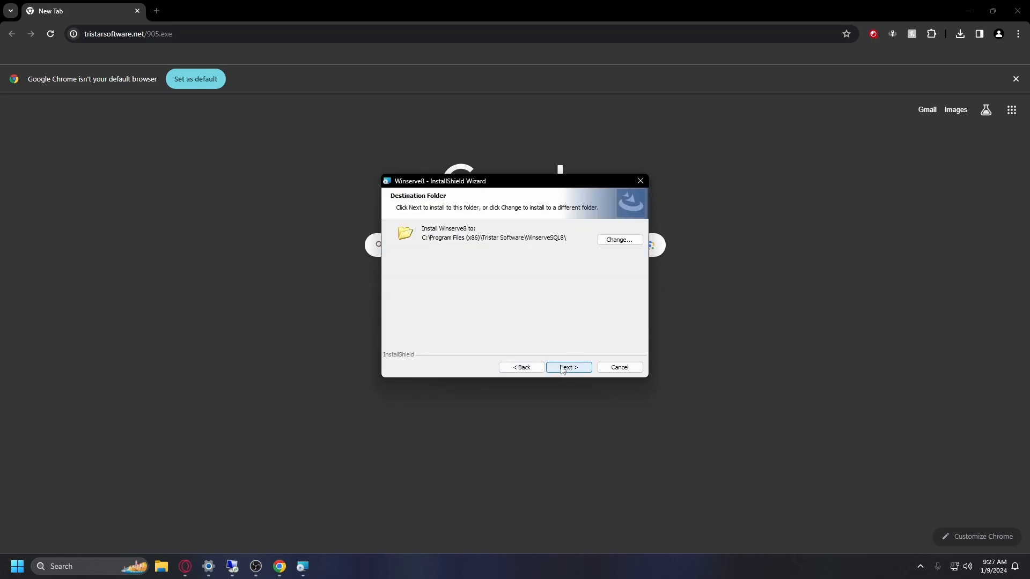
{"action": "left_click", "coordinate": [562, 370]}
{"action": "left_click", "coordinate": [563, 369]}
{"action": "left_click", "coordinate": [563, 367]}
{"action": "mouse_move", "coordinate": [475, 185]}
{"action": "left_mouse_down"}
{"action": "mouse_move", "coordinate": [457, 180]}
{"action": "mouse_move", "coordinate": [470, 173]}
{"action": "left_mouse_up"}
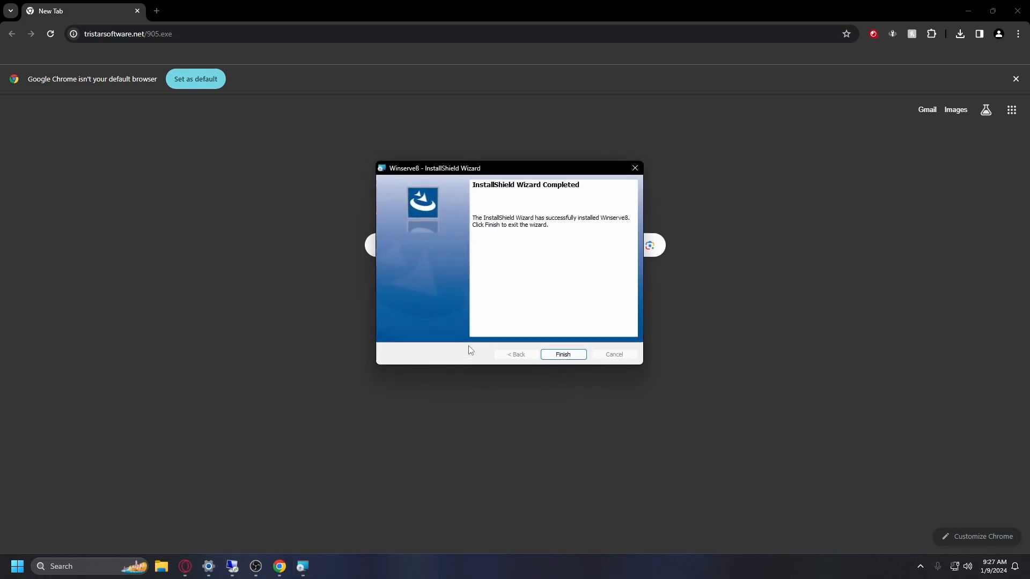
{"action": "key", "text": "Return"}
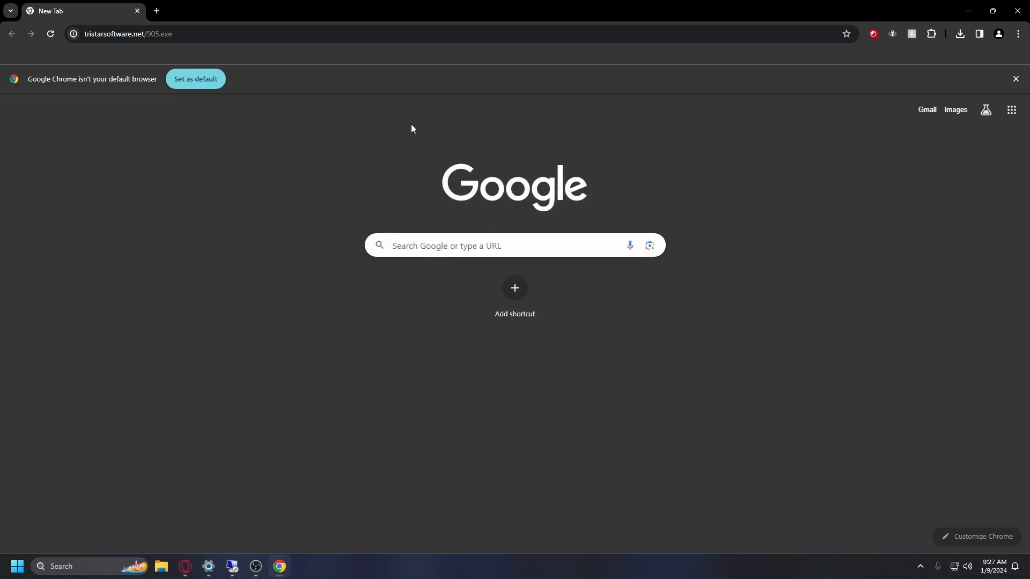
Minimize the browser and launch Client Setup from the Winserve8 folder in the Start list of all apps
{"action": "left_click", "coordinate": [965, 11]}
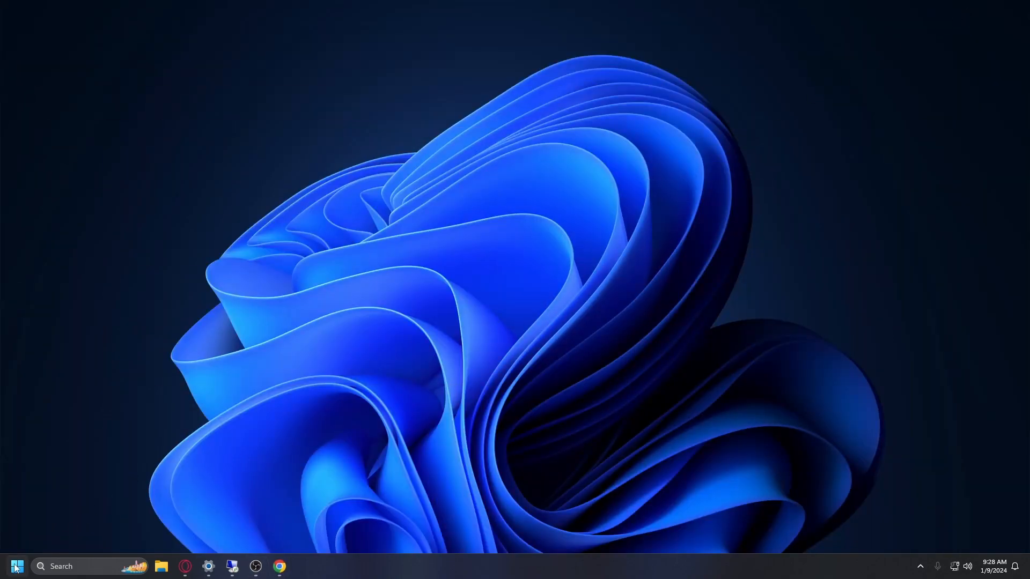
{"action": "left_click", "coordinate": [17, 568]}
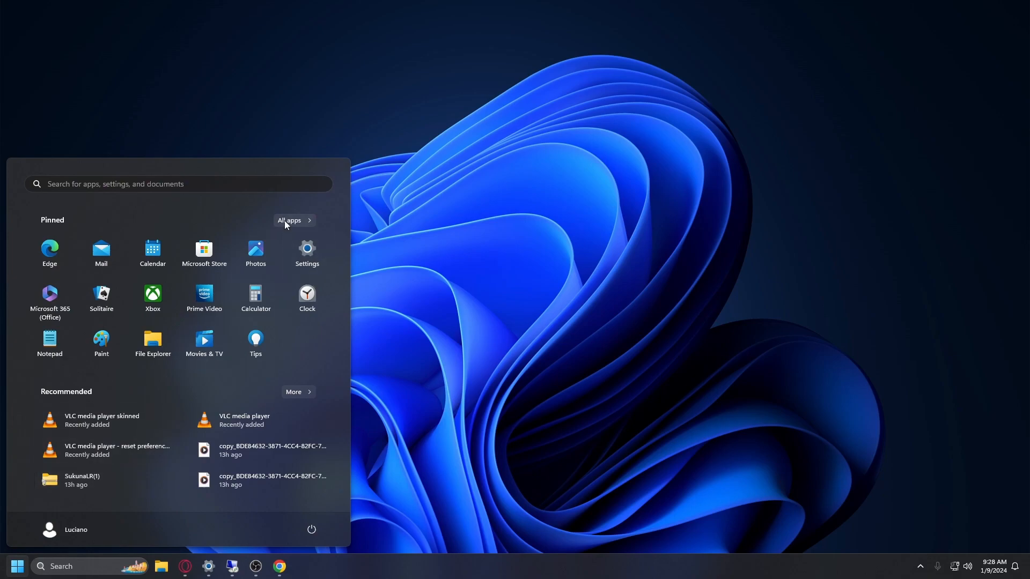
{"action": "left_click", "coordinate": [286, 223]}
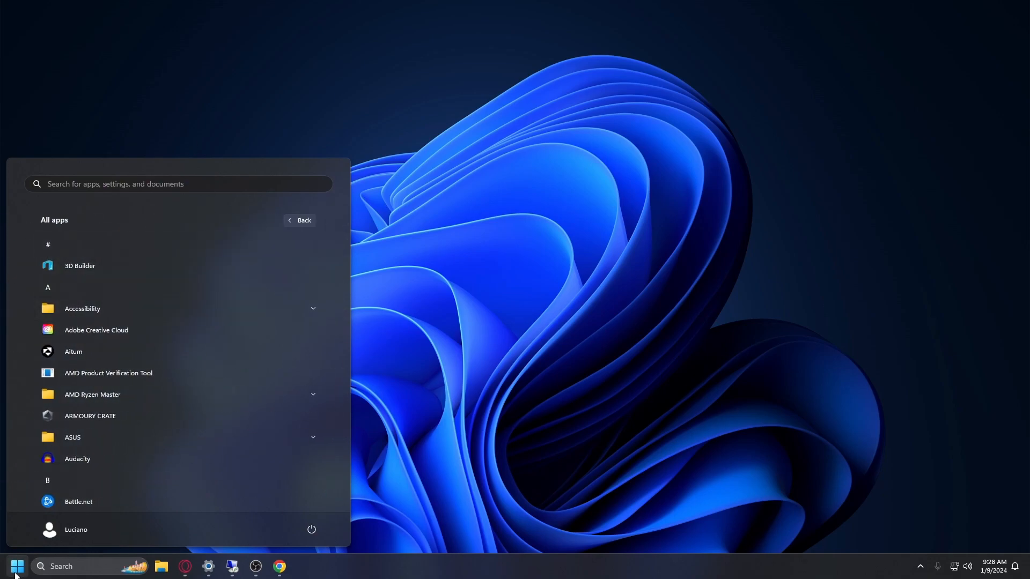
{"action": "left_click", "coordinate": [15, 574]}
{"action": "left_click", "coordinate": [18, 567]}
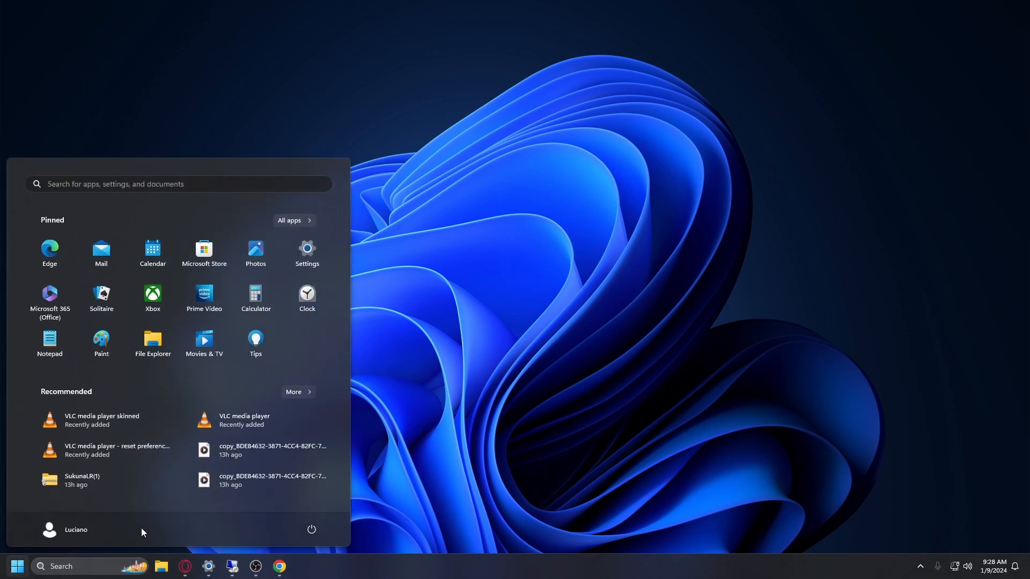
{"action": "left_click", "coordinate": [290, 221]}
{"action": "scroll", "coordinate": [163, 369], "scroll_direction": "down", "scroll_amount": 10}
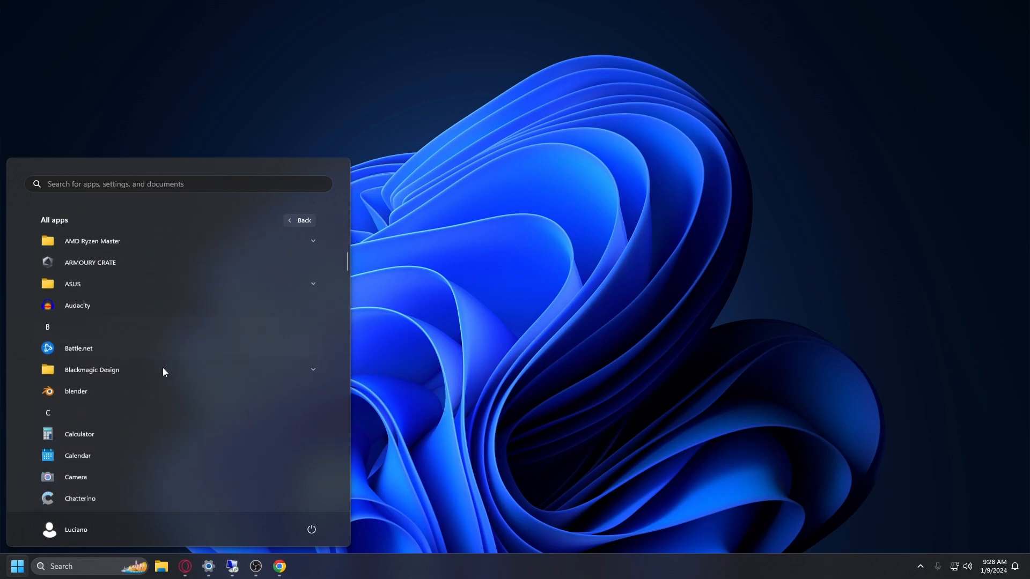
{"action": "scroll", "coordinate": [160, 380], "scroll_direction": "down", "scroll_amount": 15}
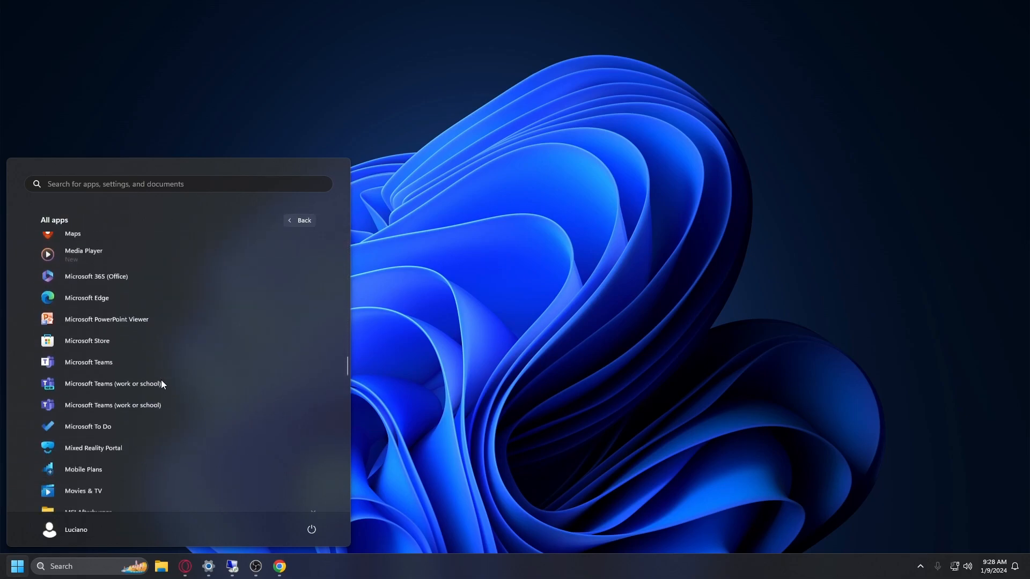
{"action": "scroll", "coordinate": [156, 385], "scroll_direction": "down", "scroll_amount": 15}
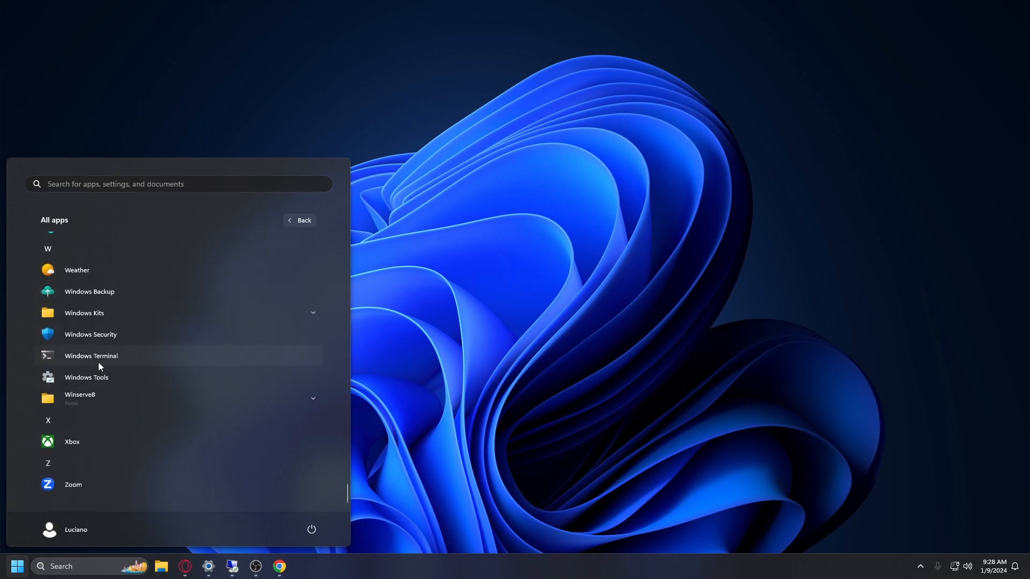
{"action": "left_click", "coordinate": [102, 401]}
{"action": "scroll", "coordinate": [117, 394], "scroll_direction": "down", "scroll_amount": 3}
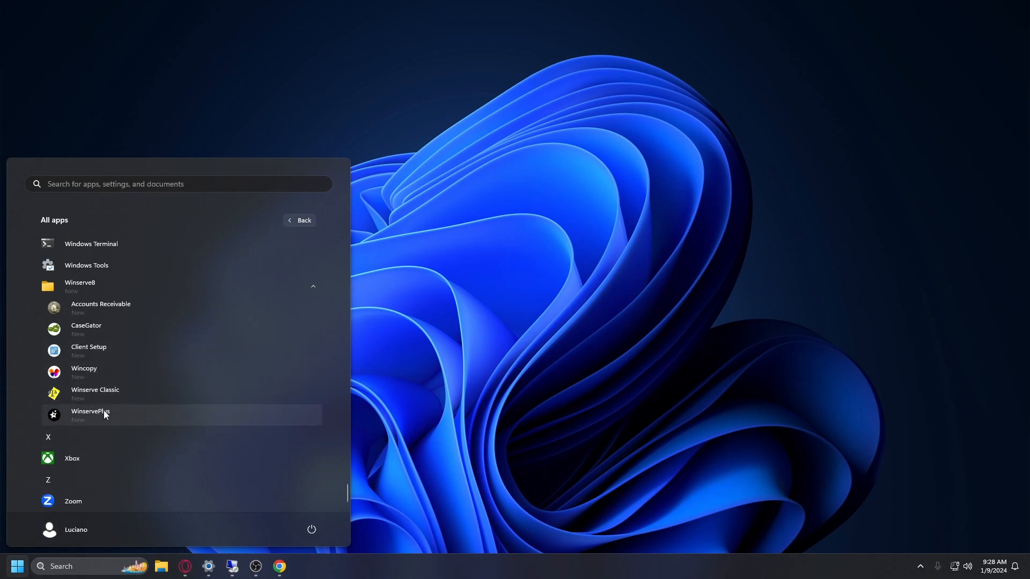
{"action": "left_click", "coordinate": [110, 353]}
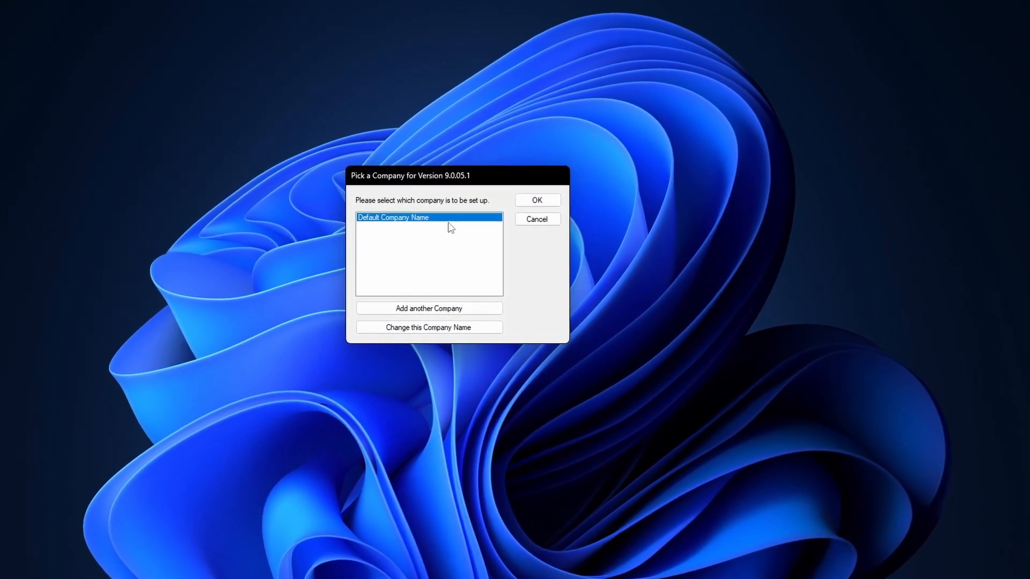
Select Default Company Name and connect through Winserve Cloud with the customer code, user ID and password
{"action": "left_click", "coordinate": [537, 195]}
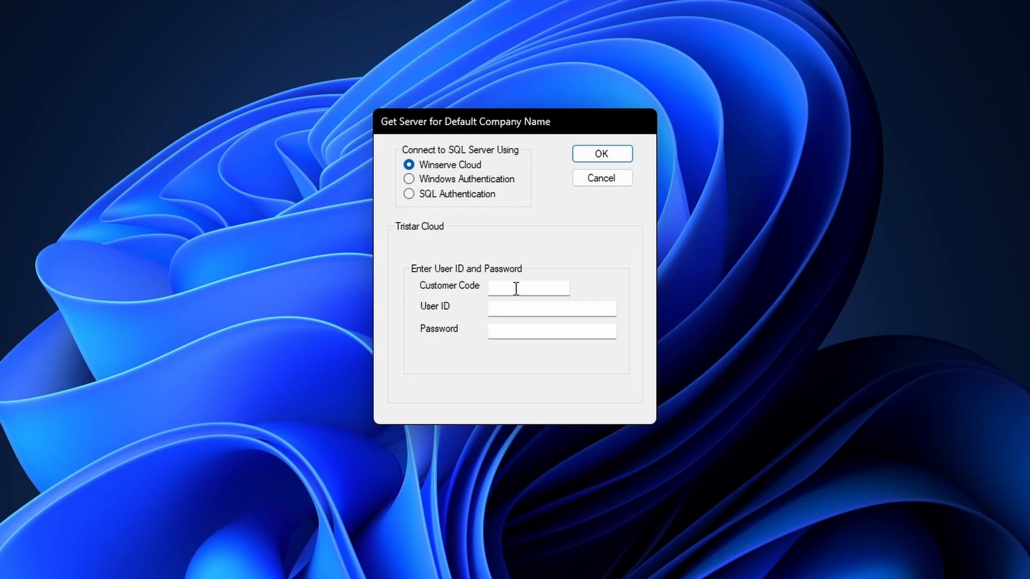
{"action": "left_click_drag", "start_coordinate": [480, 123], "coordinate": [453, 102]}
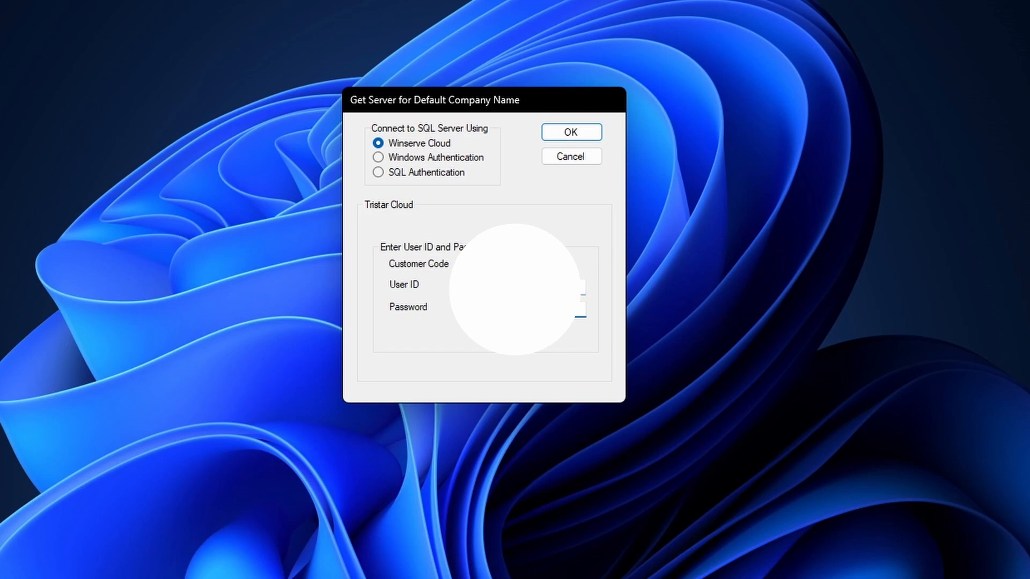
{"action": "left_click", "coordinate": [570, 139]}
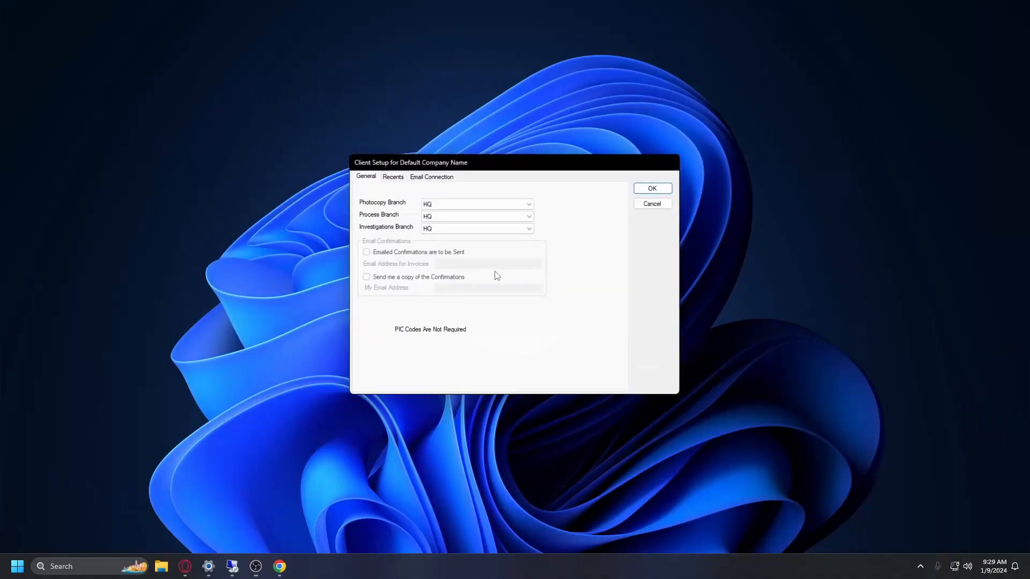
Set the Photocopy, Process and Investigations branches to HQ, and save the client setup, agreeing to the program update
{"action": "mouse_move", "coordinate": [475, 163]}
{"action": "left_mouse_down"}
{"action": "mouse_move", "coordinate": [457, 162]}
{"action": "mouse_move", "coordinate": [465, 155]}
{"action": "left_mouse_up"}
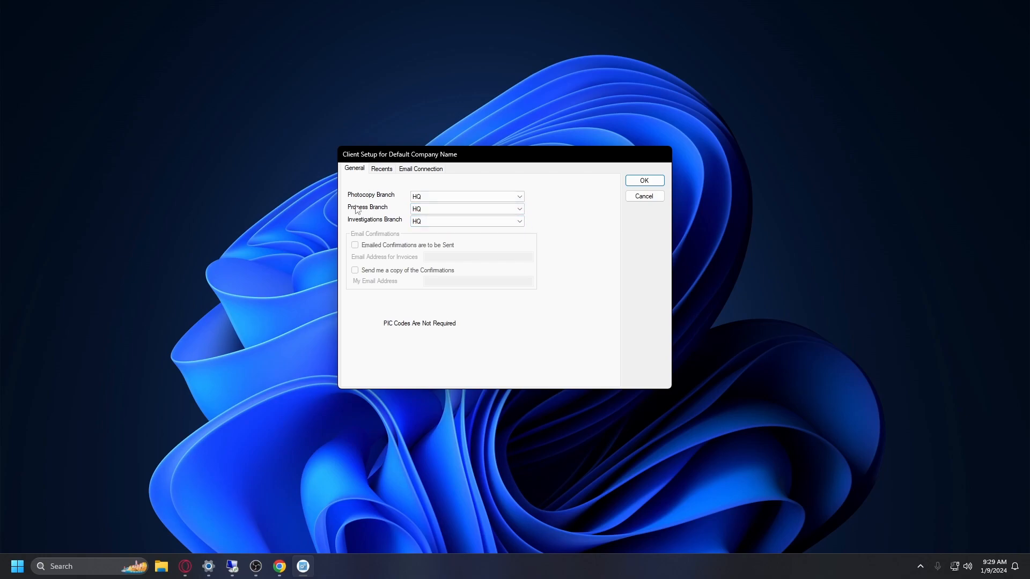
{"action": "left_click", "coordinate": [448, 196]}
{"action": "left_click", "coordinate": [448, 197]}
{"action": "left_click", "coordinate": [443, 210]}
{"action": "left_click", "coordinate": [443, 211]}
{"action": "left_click", "coordinate": [447, 222]}
{"action": "left_click", "coordinate": [470, 223]}
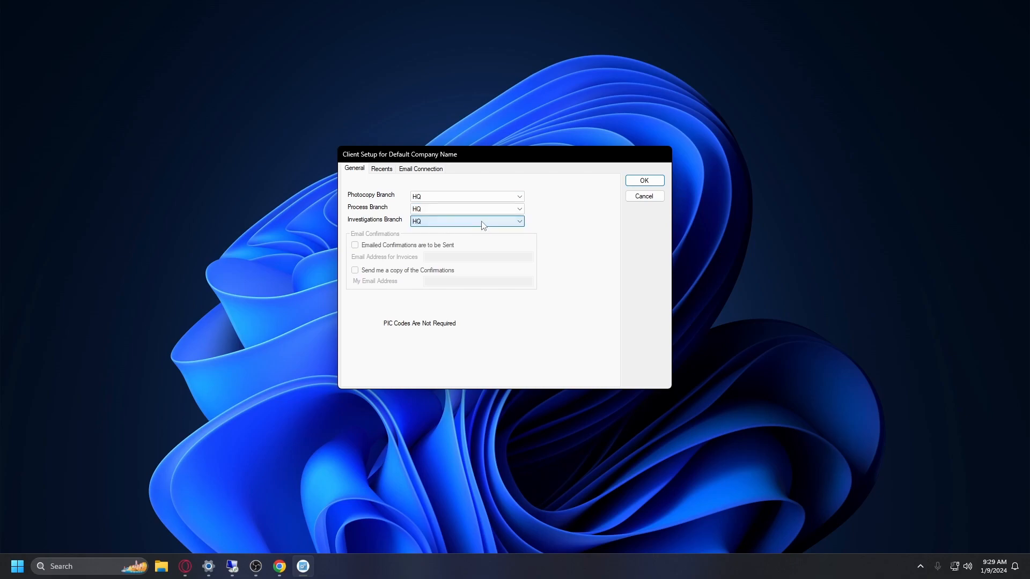
{"action": "left_click", "coordinate": [427, 199]}
{"action": "left_click", "coordinate": [427, 205]}
{"action": "left_click", "coordinate": [427, 210]}
{"action": "left_click", "coordinate": [428, 217]}
{"action": "left_click", "coordinate": [428, 222]}
{"action": "left_click", "coordinate": [428, 230]}
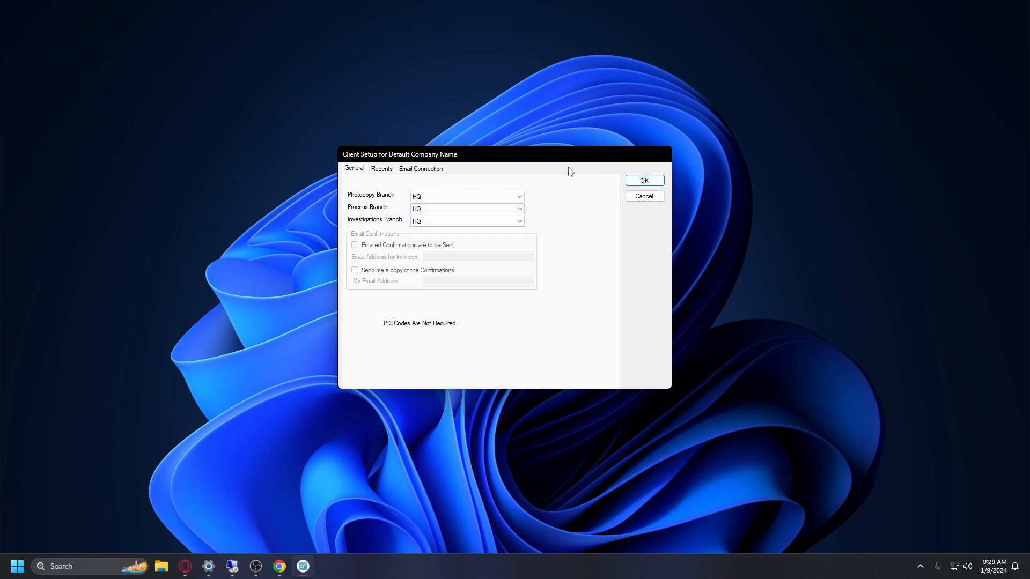
{"action": "left_click", "coordinate": [644, 180]}
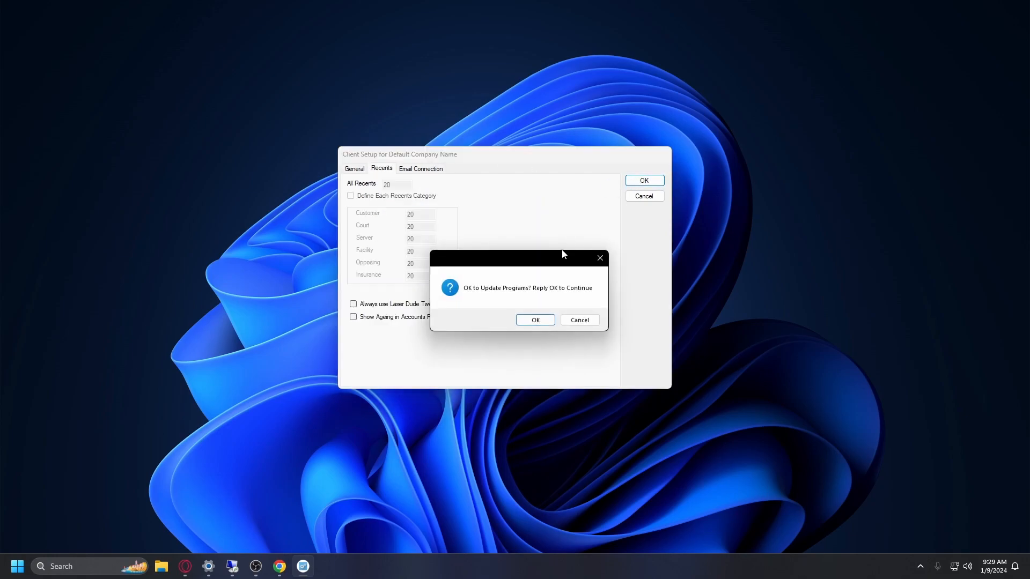
{"action": "left_click", "coordinate": [534, 320]}
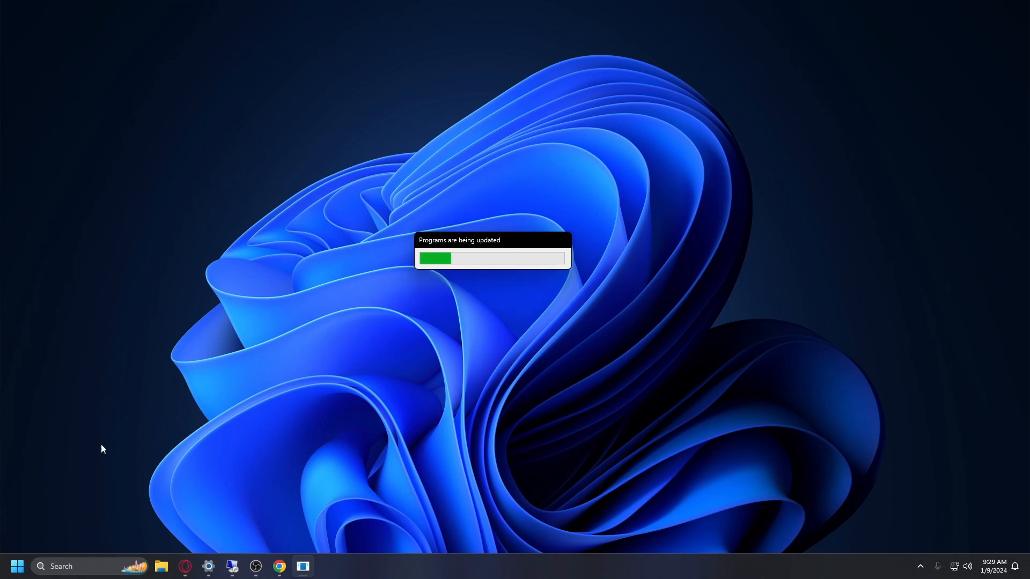
Find the Winserve8 folder in the Start list of all apps and expand it to show its programs
{"action": "left_click", "coordinate": [17, 567]}
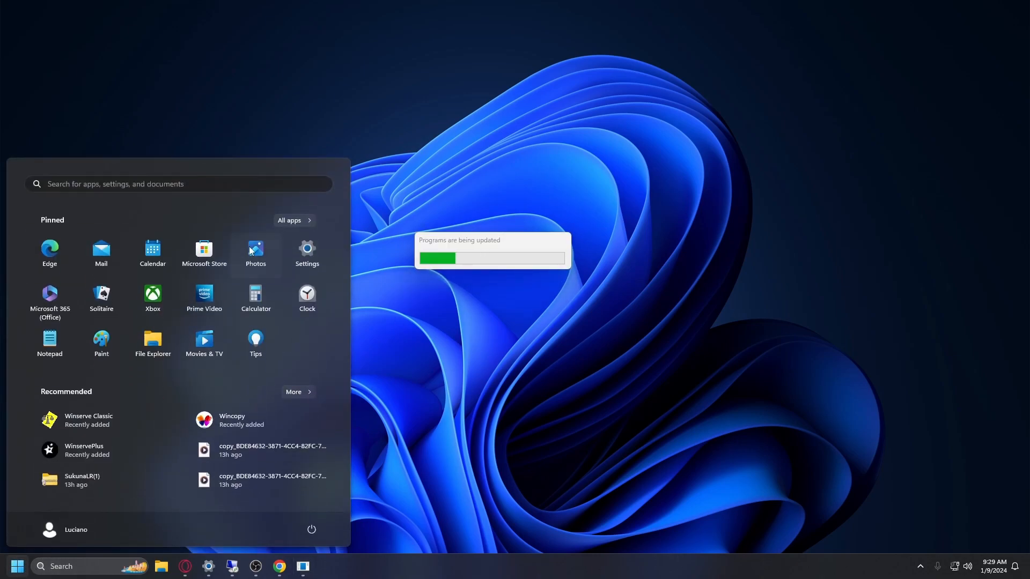
{"action": "left_click", "coordinate": [296, 219]}
{"action": "scroll", "coordinate": [232, 361], "scroll_direction": "down", "scroll_amount": 10}
{"action": "scroll", "coordinate": [232, 367], "scroll_direction": "down", "scroll_amount": 15}
{"action": "scroll", "coordinate": [233, 371], "scroll_direction": "down", "scroll_amount": 15}
{"action": "scroll", "coordinate": [232, 374], "scroll_direction": "down", "scroll_amount": 5}
{"action": "left_click", "coordinate": [138, 415]}
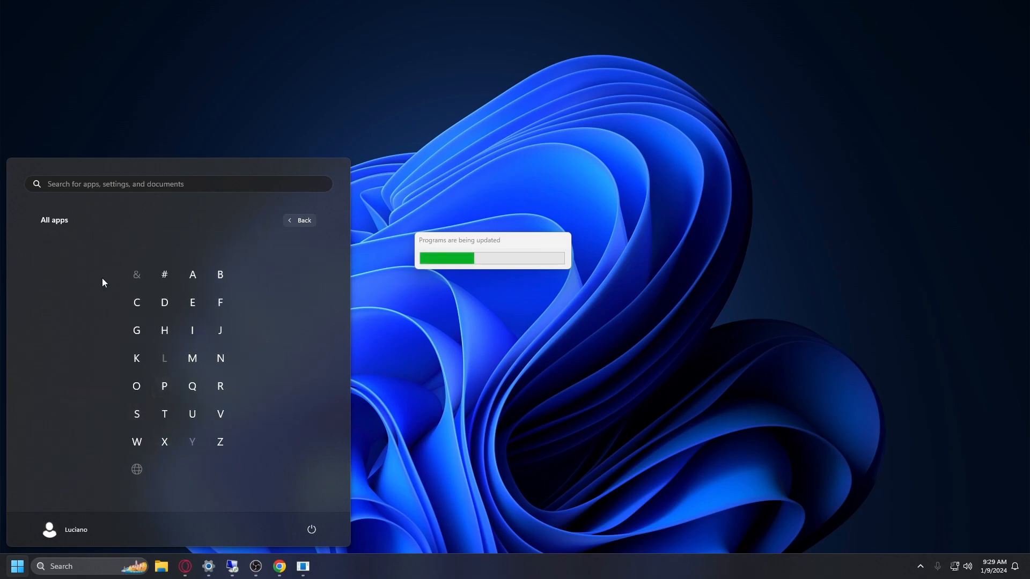
{"action": "left_click", "coordinate": [298, 220]}
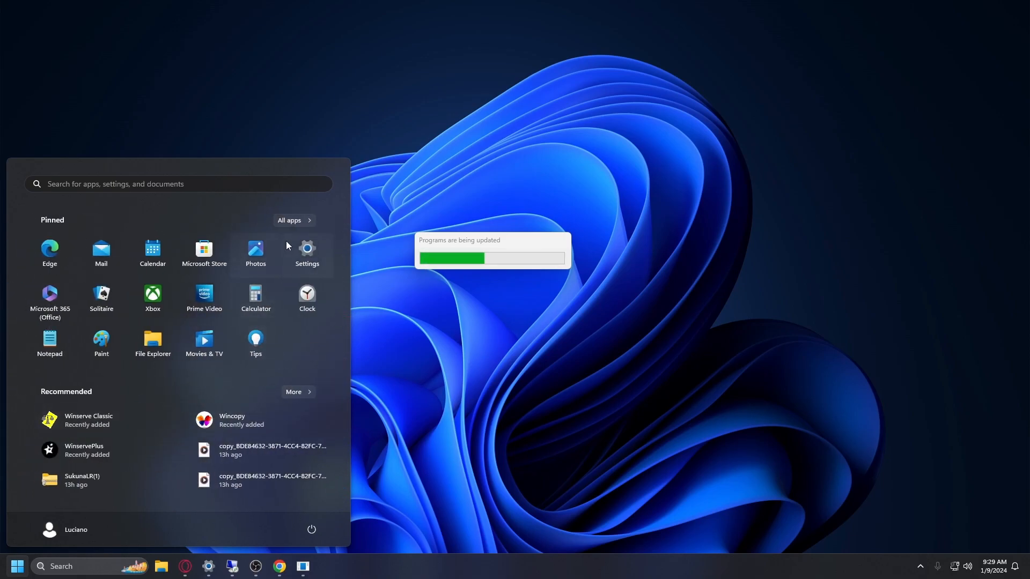
{"action": "left_click", "coordinate": [292, 220]}
{"action": "scroll", "coordinate": [234, 398], "scroll_direction": "down", "scroll_amount": 10}
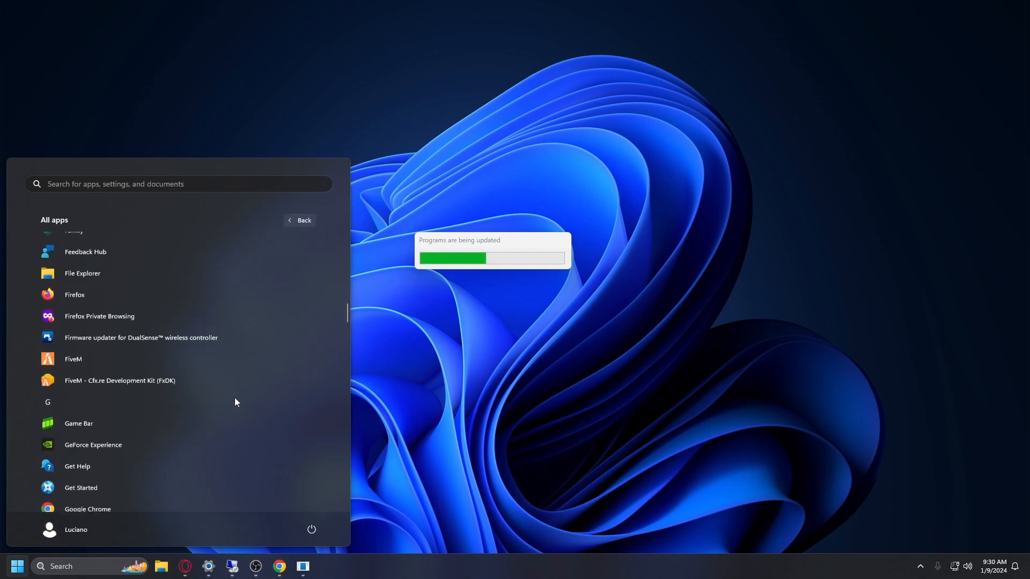
{"action": "scroll", "coordinate": [234, 398], "scroll_direction": "down", "scroll_amount": 8}
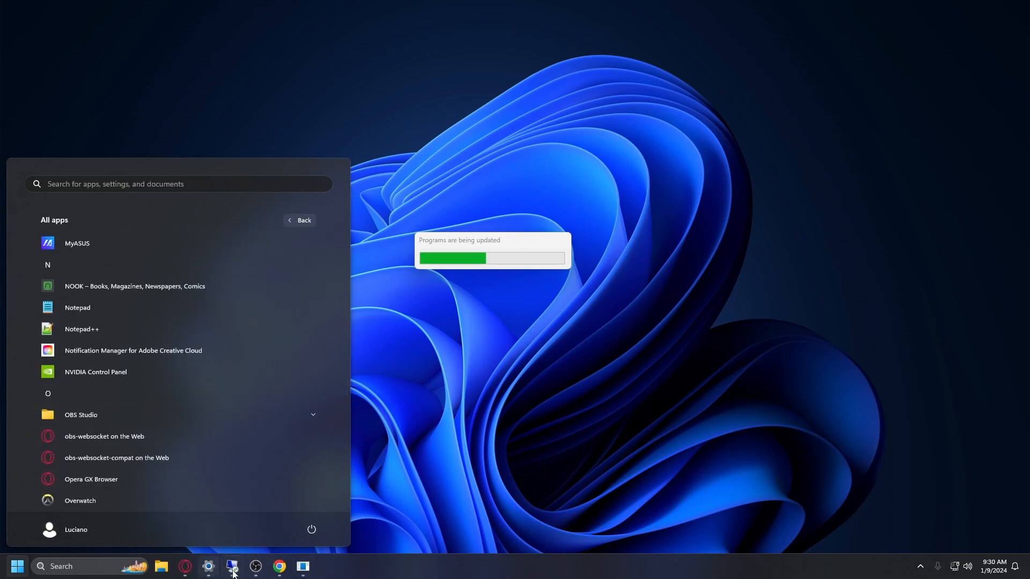
{"action": "scroll", "coordinate": [194, 476], "scroll_direction": "down", "scroll_amount": 15}
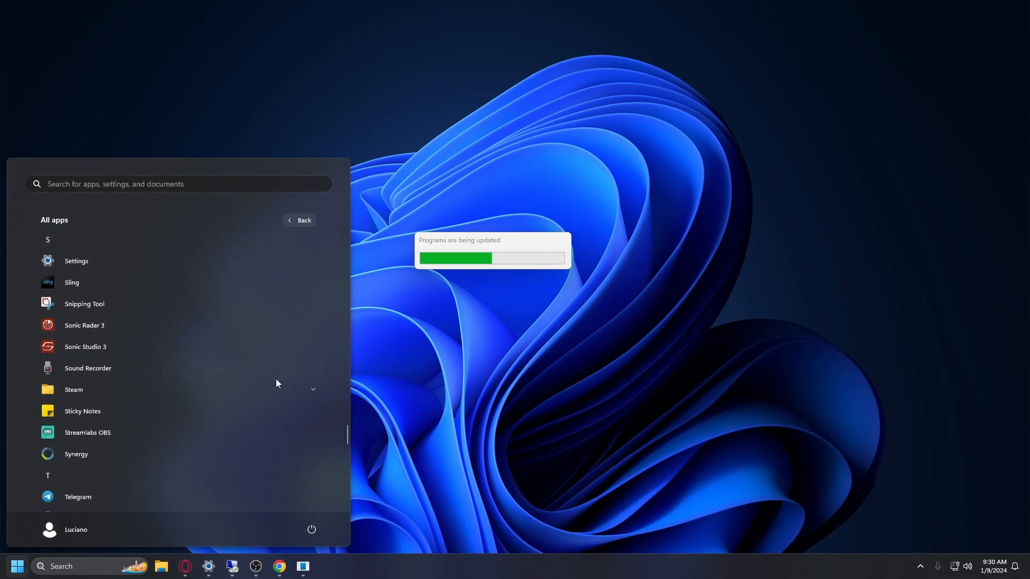
{"action": "scroll", "coordinate": [245, 385], "scroll_direction": "down", "scroll_amount": 10}
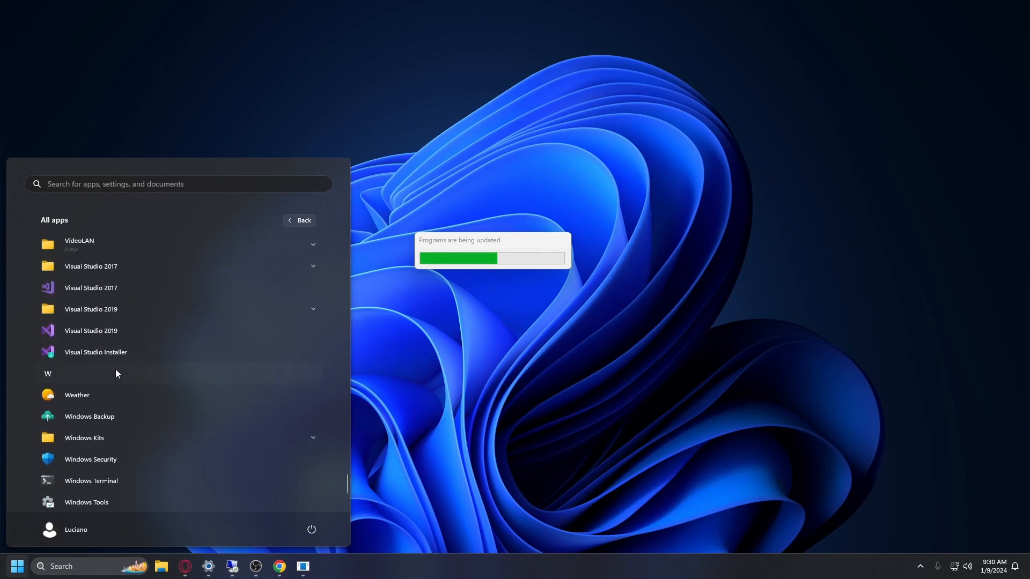
{"action": "left_click", "coordinate": [95, 397]}
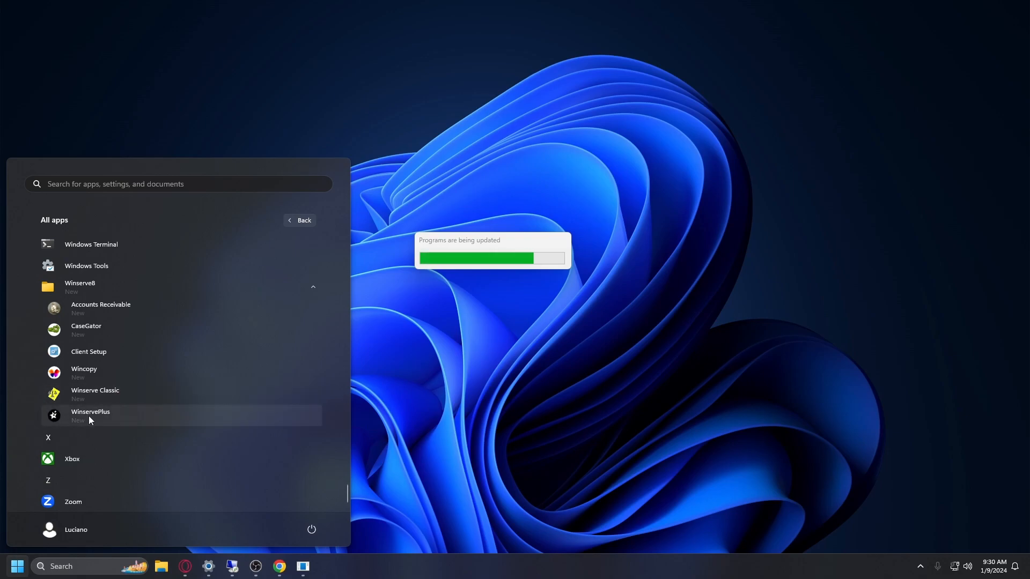
Pin WinservePlus to the taskbar and place a shortcut to it on the desktop
{"action": "right_click", "coordinate": [99, 421]}
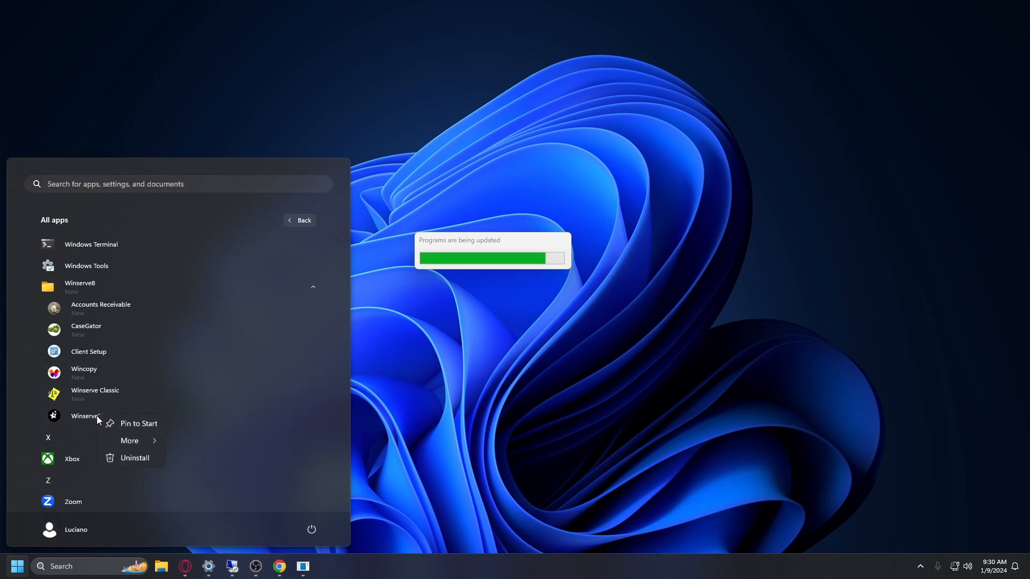
{"action": "mouse_move", "coordinate": [145, 442]}
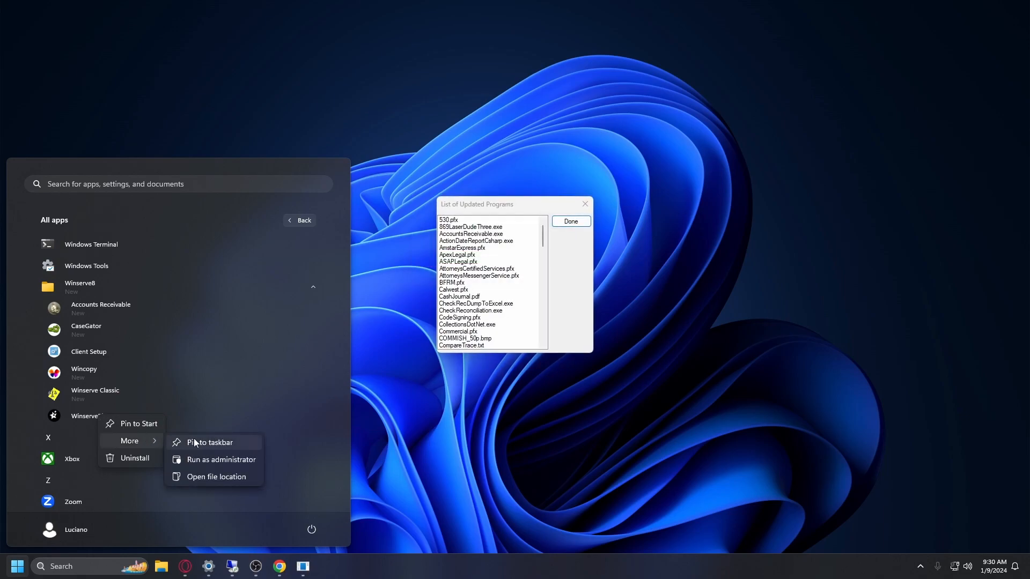
{"action": "left_click", "coordinate": [214, 443]}
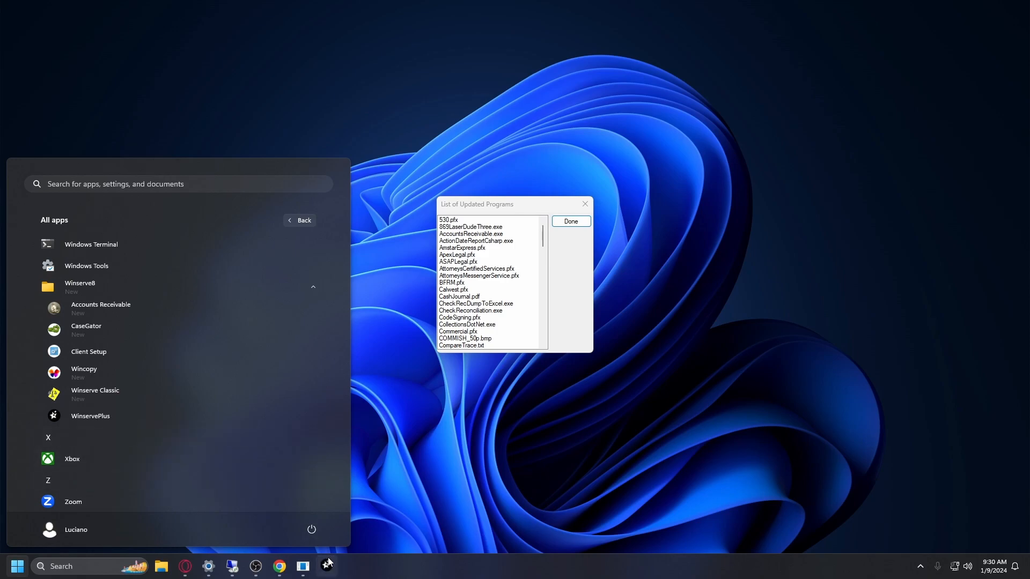
{"action": "left_click_drag", "start_coordinate": [93, 416], "coordinate": [303, 339]}
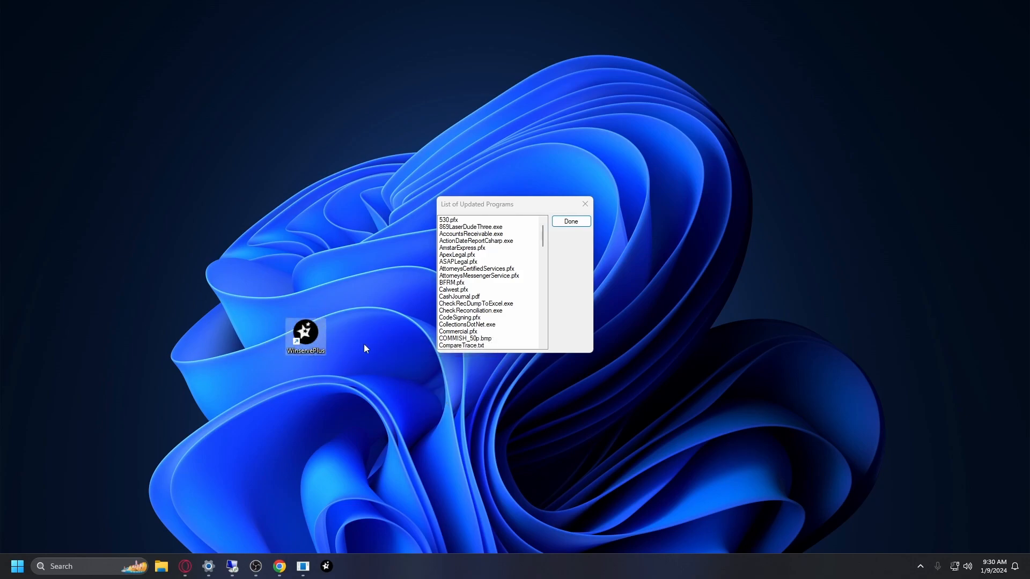
Dismiss the List of Updated Programs and launch WinservePlus
{"action": "left_click_drag", "start_coordinate": [500, 210], "coordinate": [420, 174]}
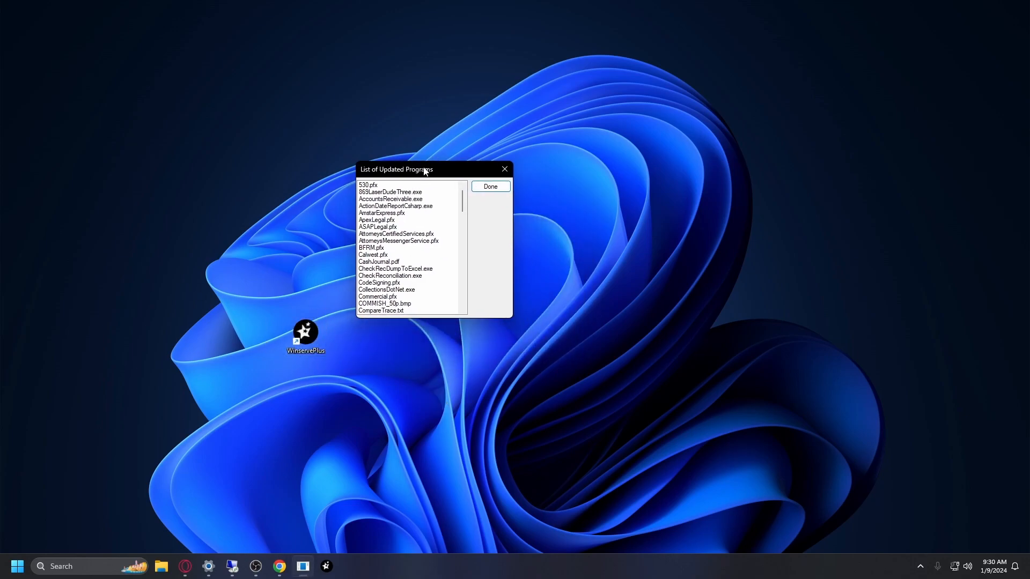
{"action": "left_click", "coordinate": [488, 188]}
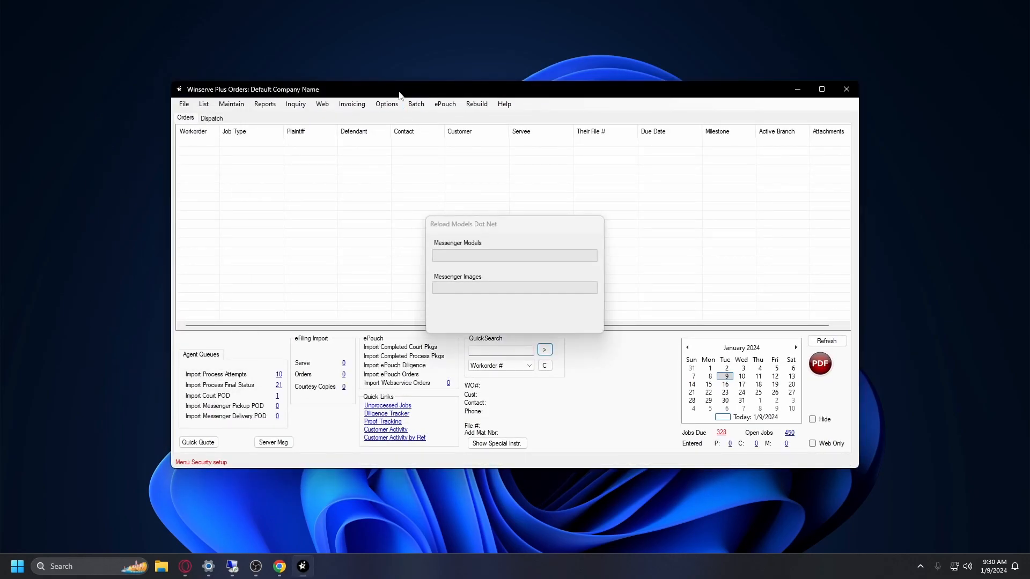
Bring the Reload Models Dot Net window forward and place it beside the Winserve Plus Orders window
{"action": "left_click", "coordinate": [325, 564]}
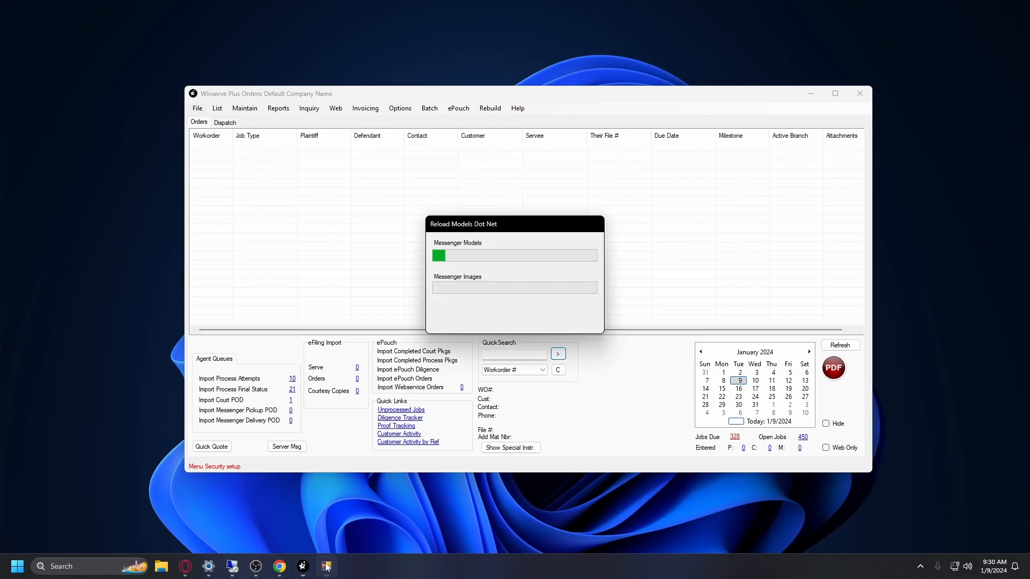
{"action": "left_click_drag", "start_coordinate": [504, 234], "coordinate": [85, 147]}
{"action": "left_click", "coordinate": [307, 96]}
{"action": "left_click_drag", "start_coordinate": [314, 94], "coordinate": [337, 85]}
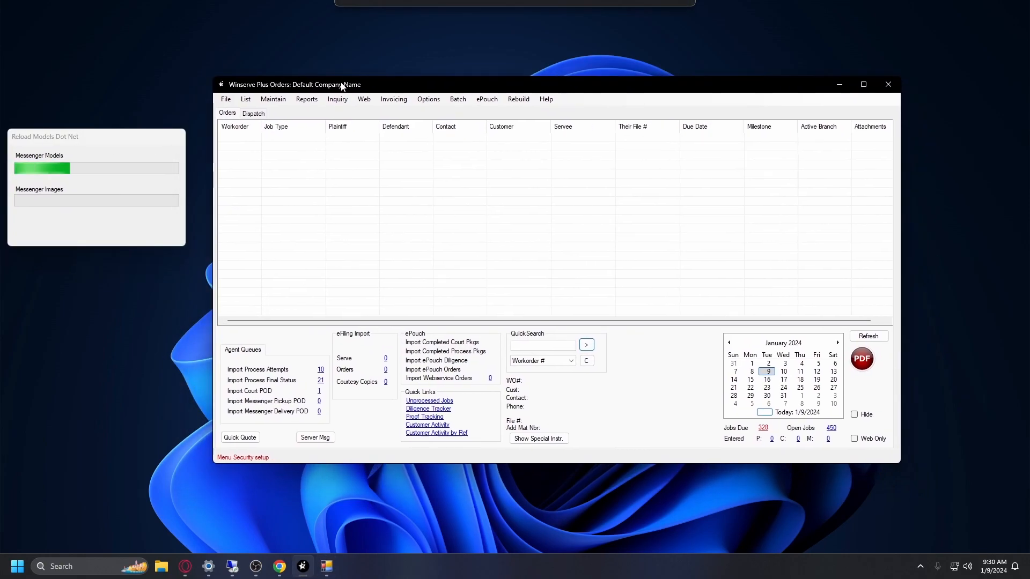
{"action": "left_click_drag", "start_coordinate": [119, 142], "coordinate": [126, 141]}
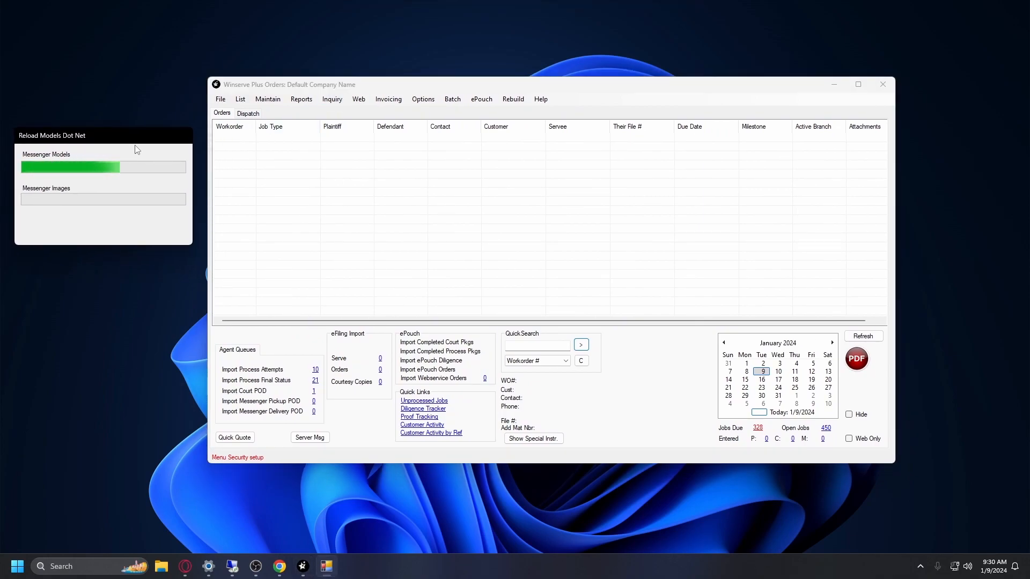
{"action": "left_click_drag", "start_coordinate": [127, 137], "coordinate": [129, 151]}
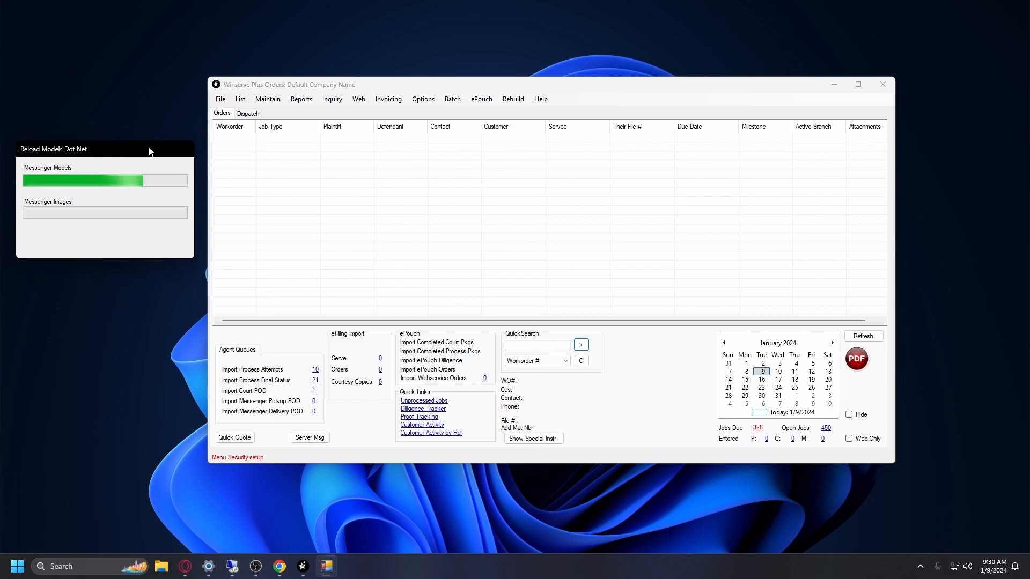